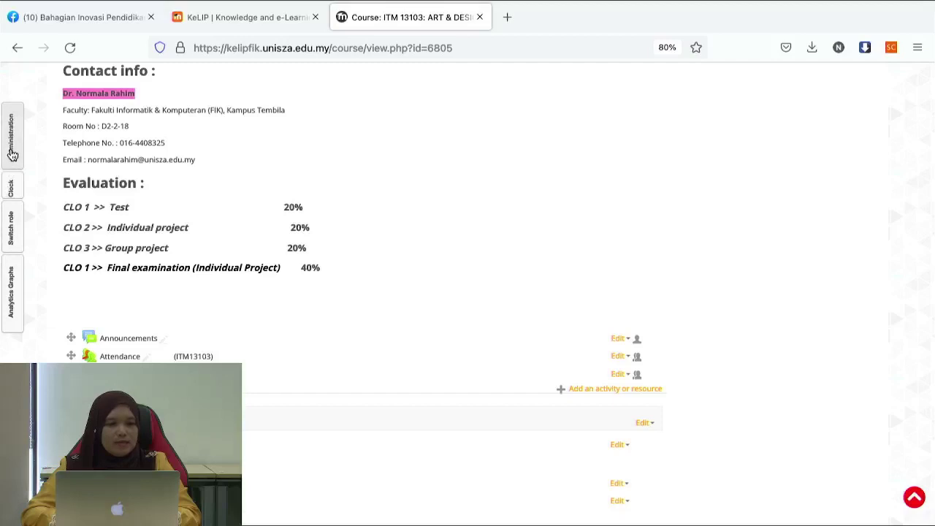
Go to the ITM 13103 course's Groups page via Users and start creating a new group.
mouse_move(12, 154)
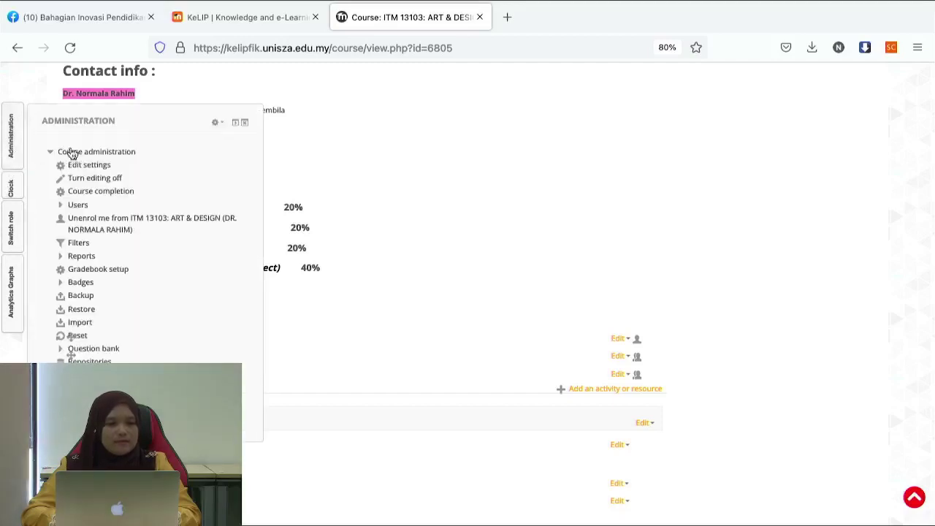
left_click(78, 207)
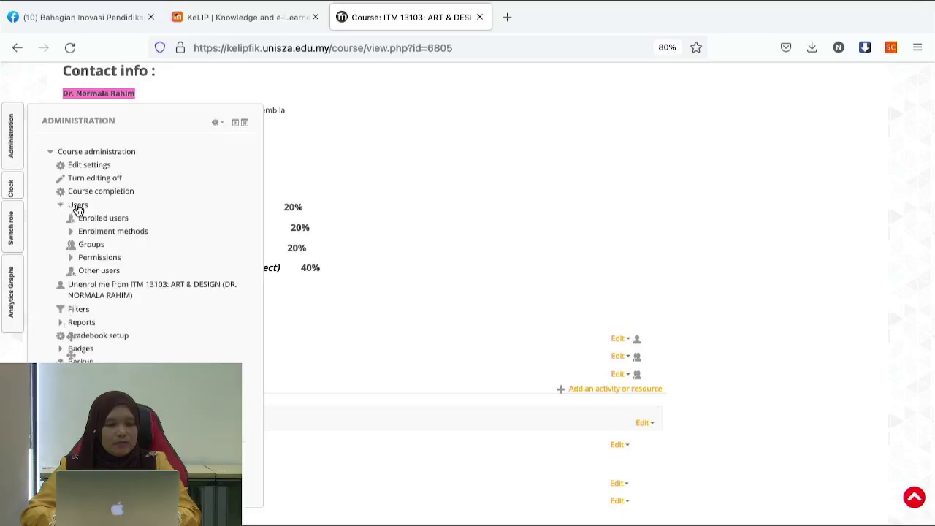
left_click(95, 249)
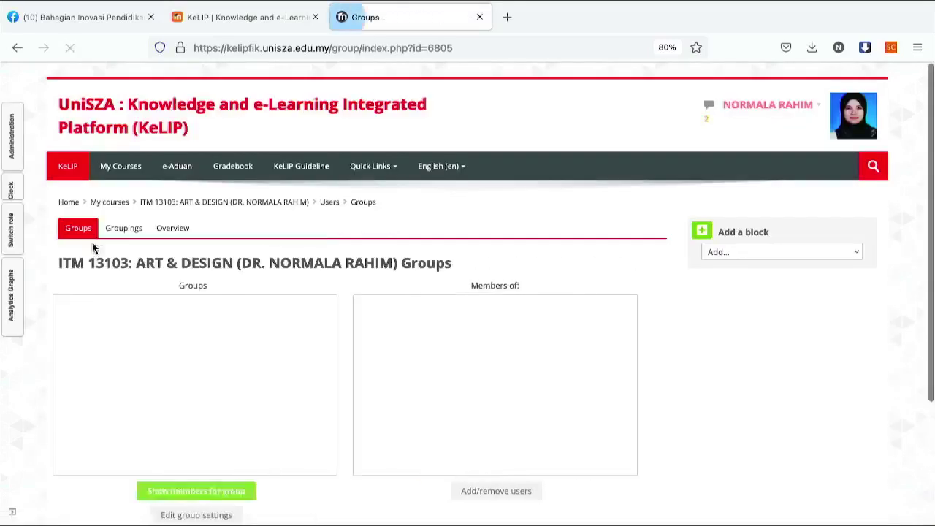
scroll(287, 360, "down", 1)
scroll(288, 360, "down", 3)
scroll(288, 360, "up", 1)
scroll(287, 361, "down", 2)
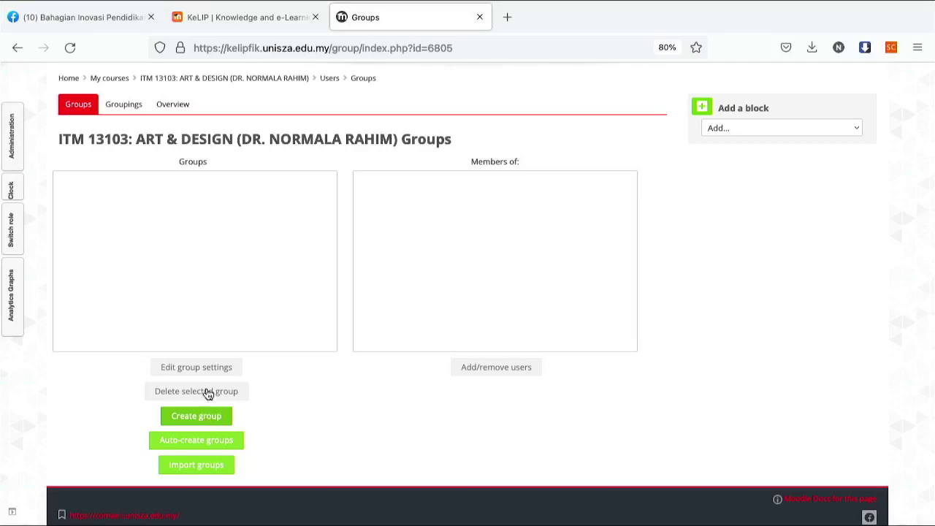
left_click(209, 416)
Name the new group GROUP A with the lecturer's name in brackets and save it.
left_click(423, 261)
scroll(422, 261, "down", 2)
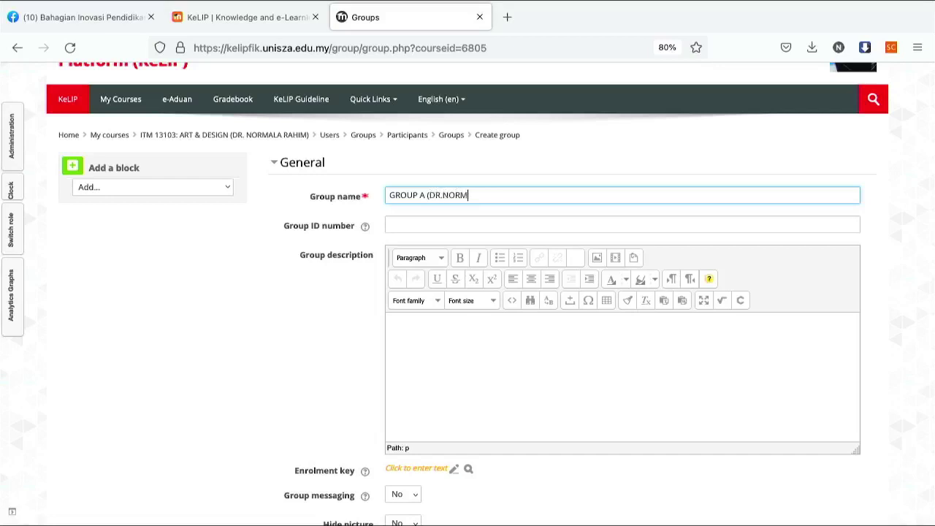
type("ALA RAHIM")
scroll(436, 320, "down", 5)
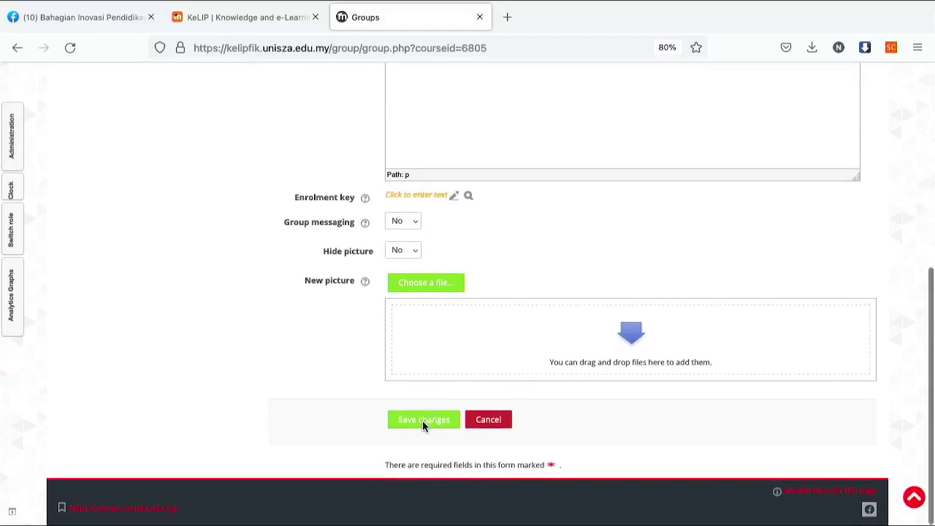
left_click(422, 422)
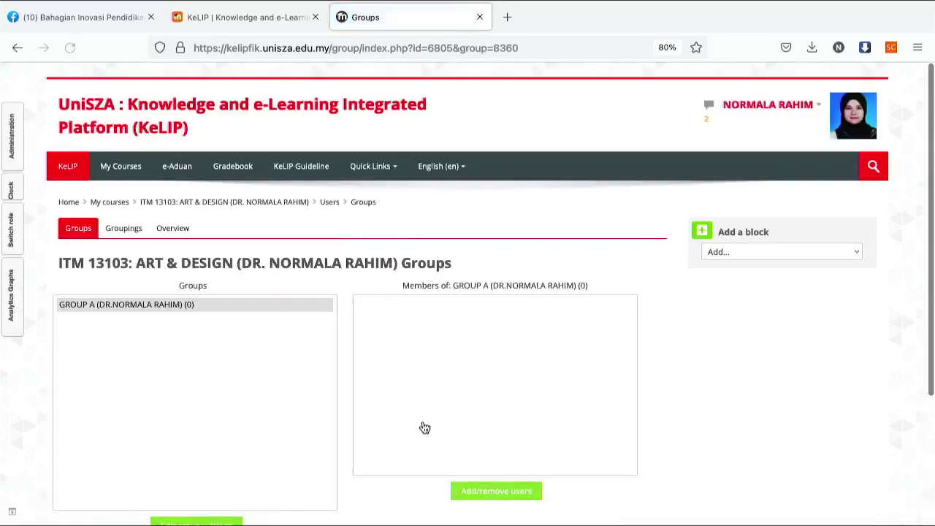
scroll(423, 427, "down", 3)
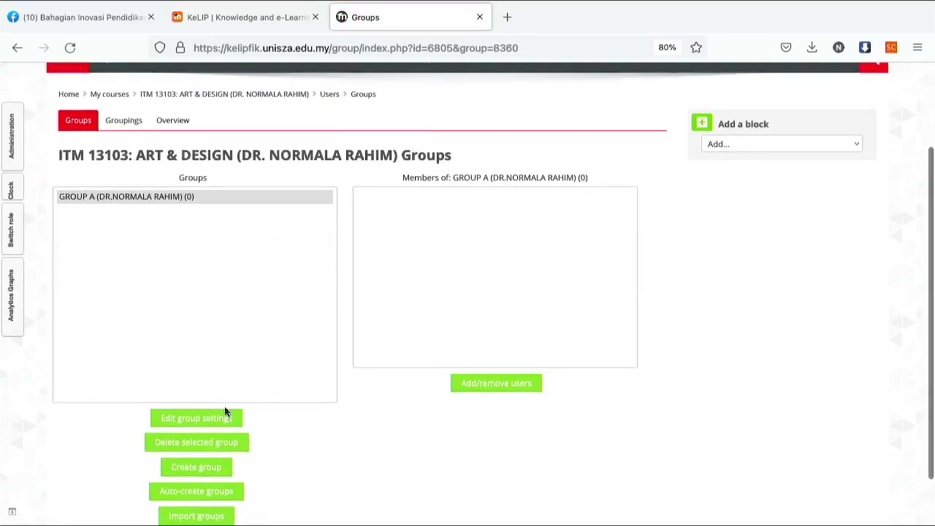
Create a second group, GROUP B, labelled with the other lecturer's name, and save it.
scroll(213, 458, "down", 1)
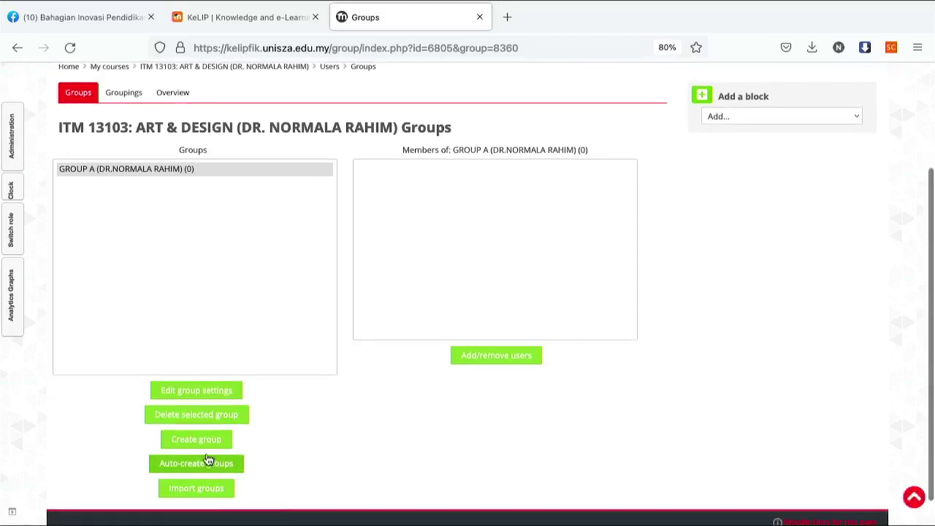
left_click(205, 441)
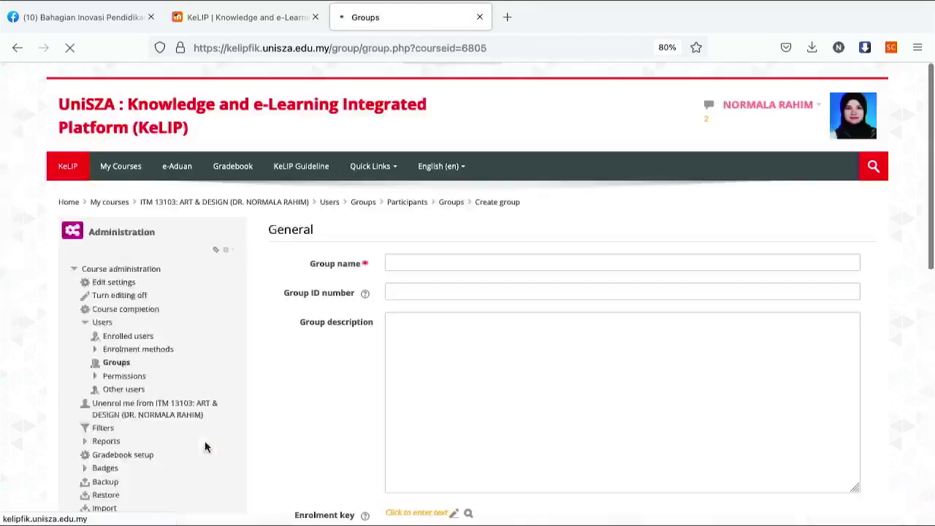
left_click(412, 263)
type("g")
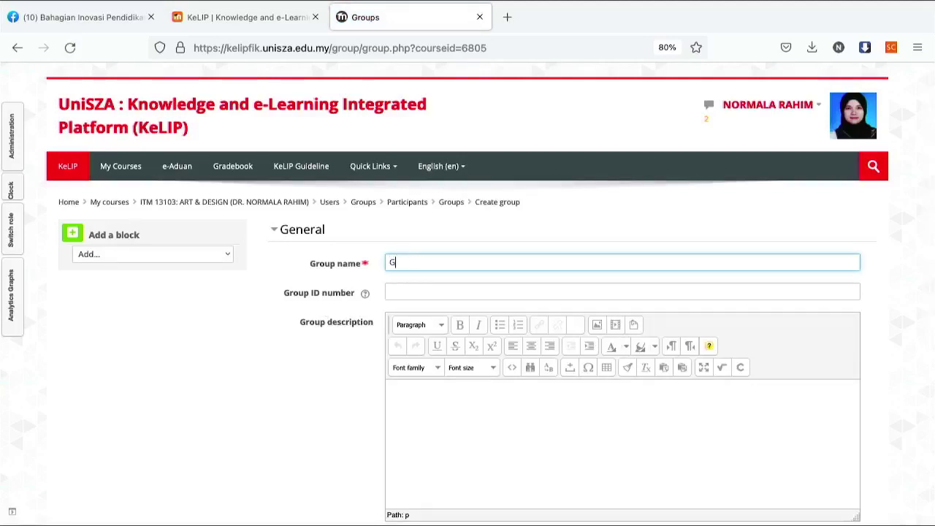
type("ROUP B (EN.")
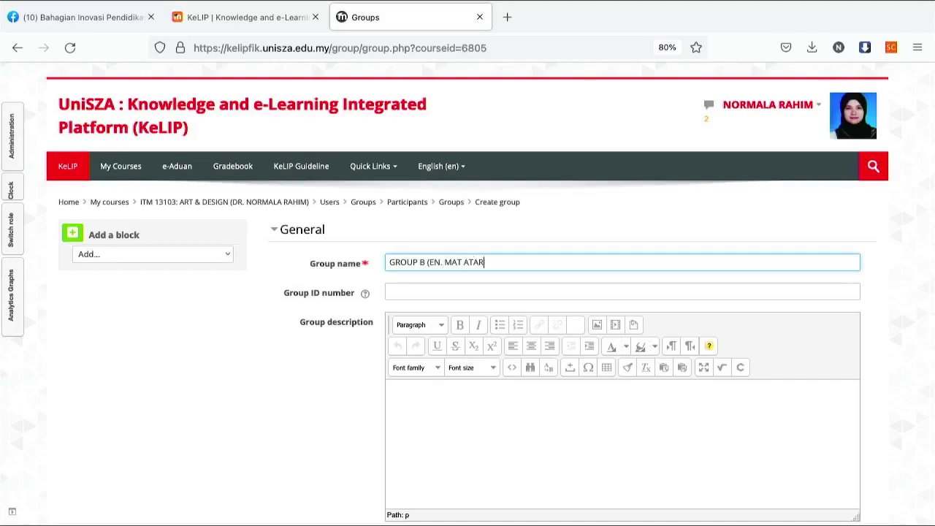
type("MAT AMIN")
scroll(455, 367, "down", 3)
scroll(437, 497, "down", 4)
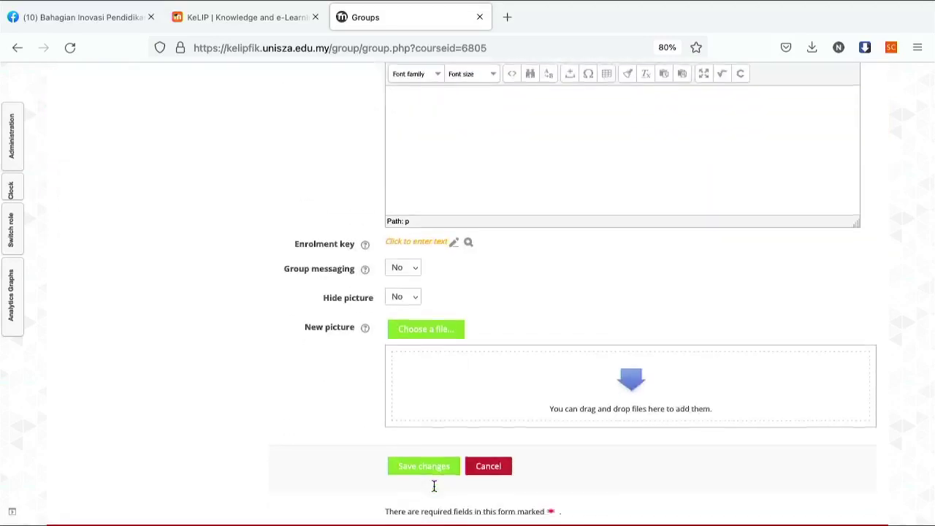
left_click(426, 473)
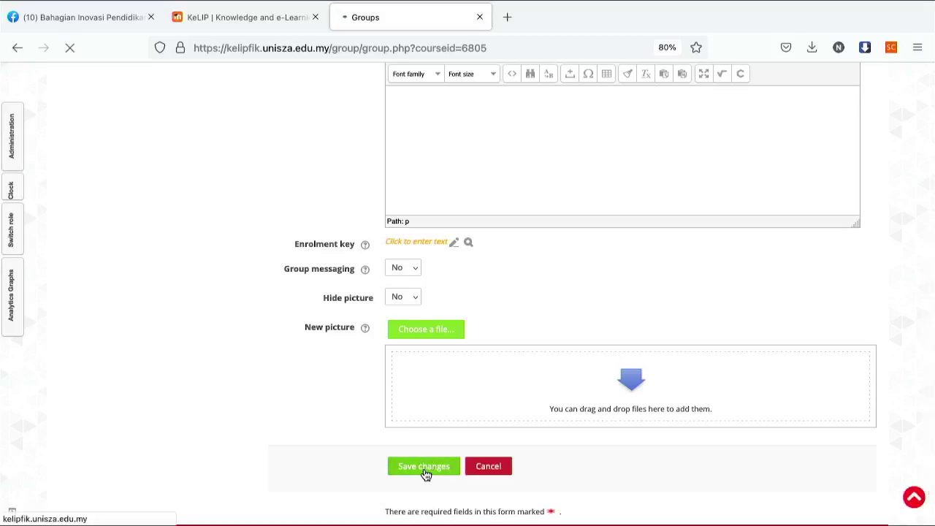
scroll(324, 414, "down", 2)
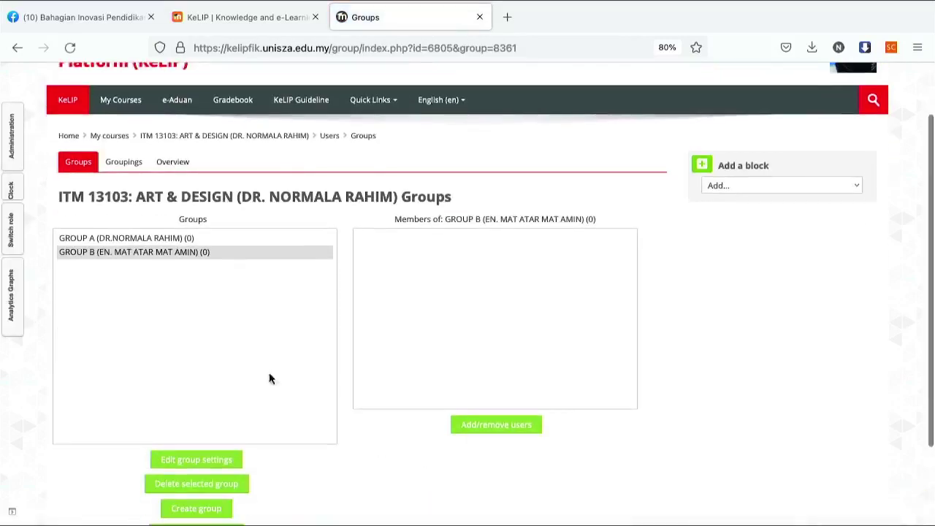
Add the first 12 potential members to GROUP A and return to the groups list.
left_click(133, 241)
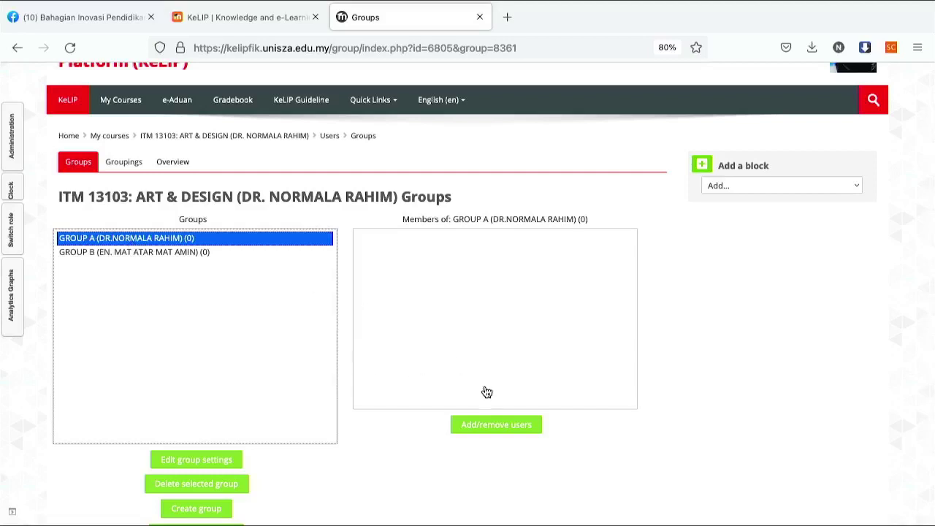
left_click(486, 428)
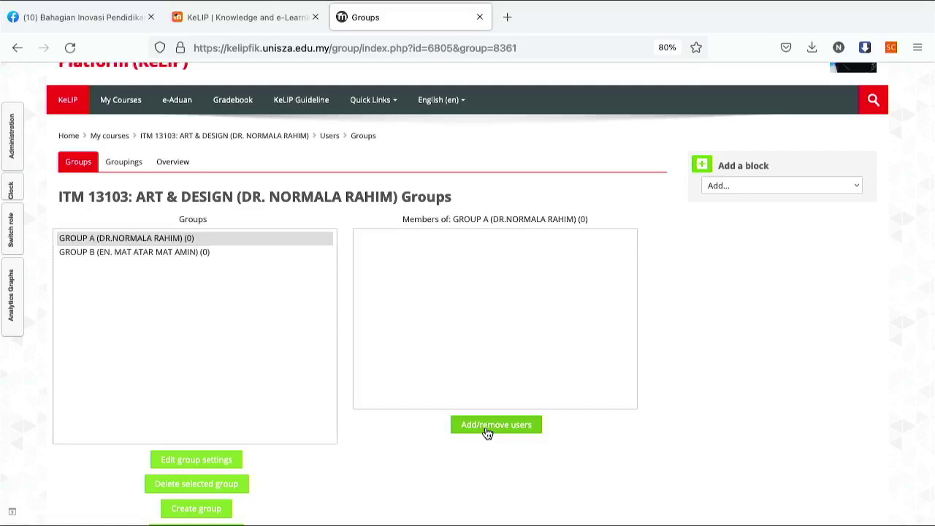
scroll(485, 426, "down", 2)
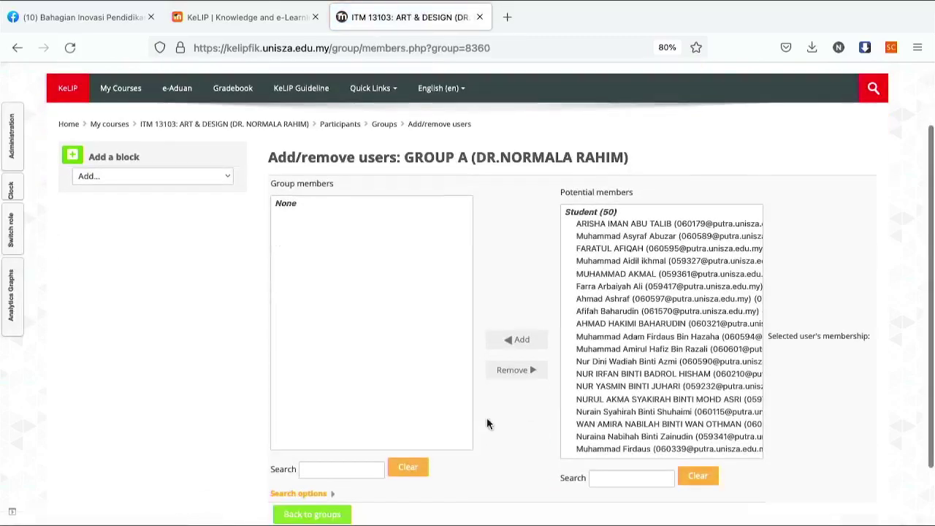
left_click(601, 226)
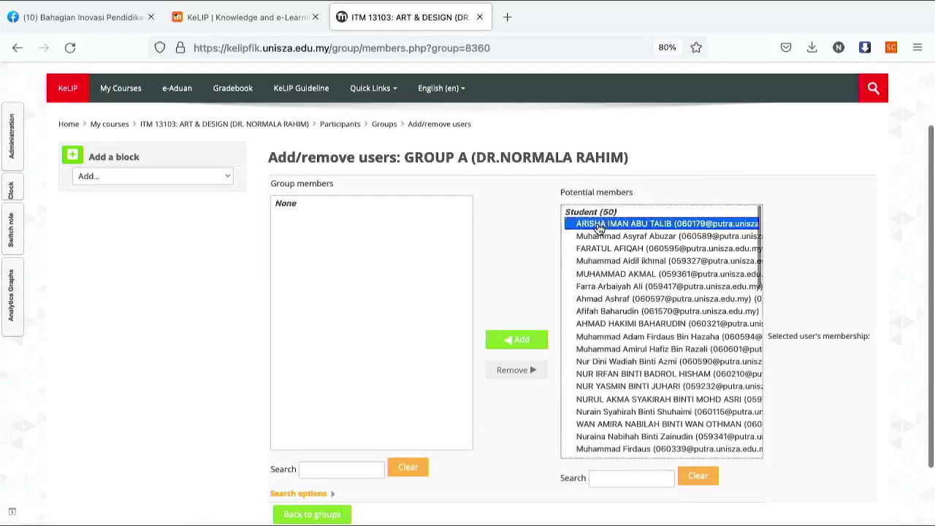
left_click(612, 362, "shift")
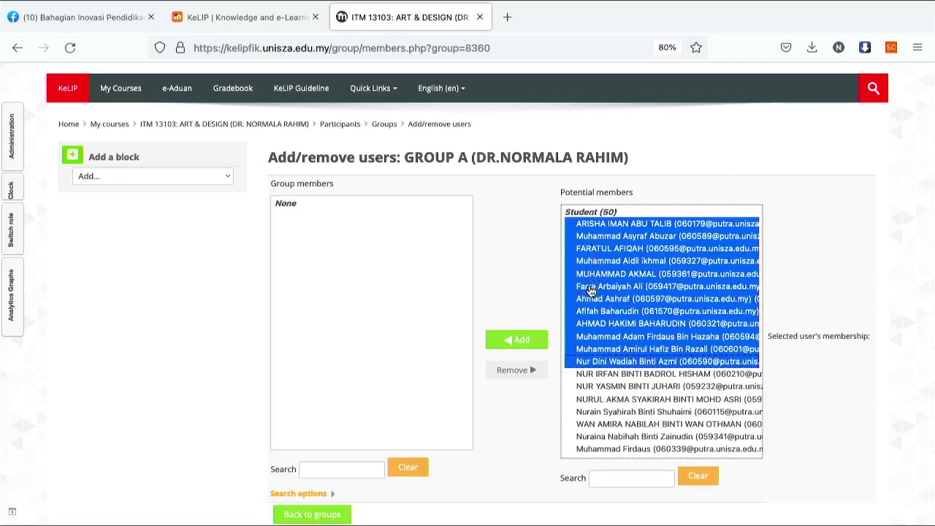
left_click(517, 341)
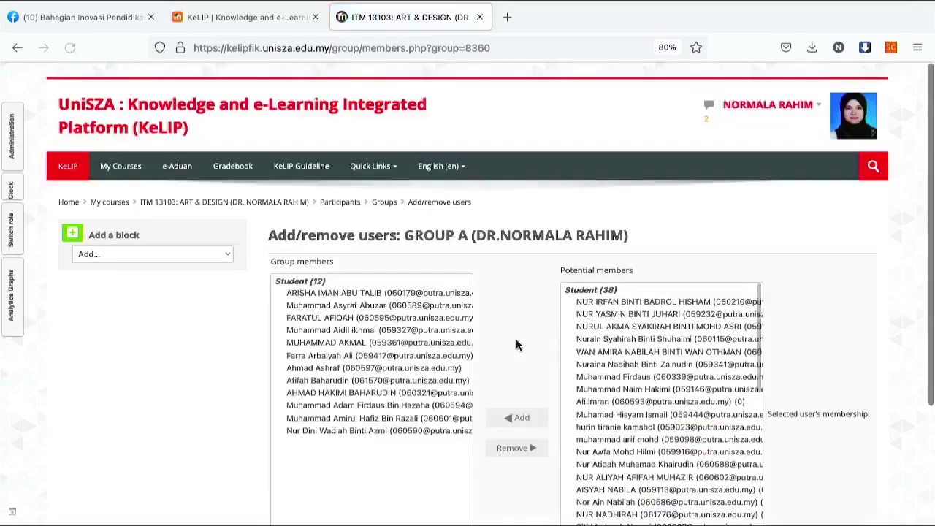
scroll(516, 345, "down", 2)
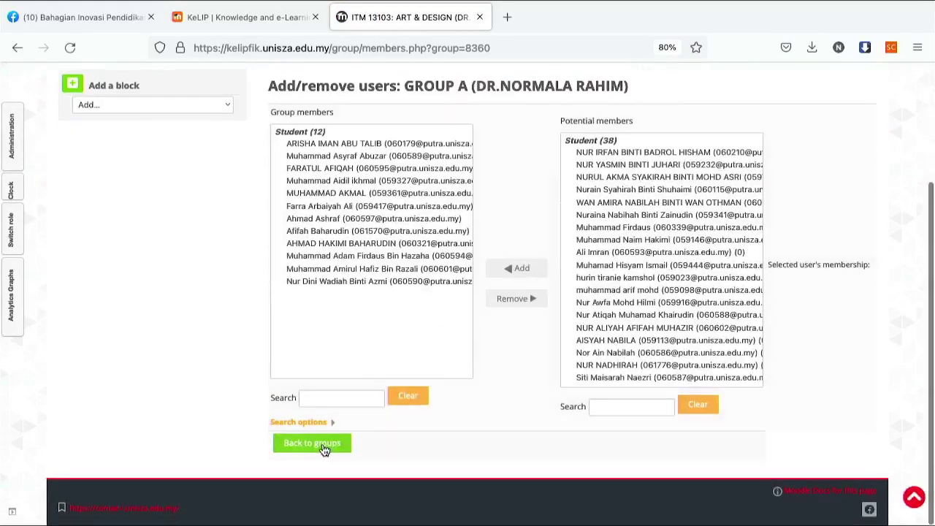
left_click(325, 445)
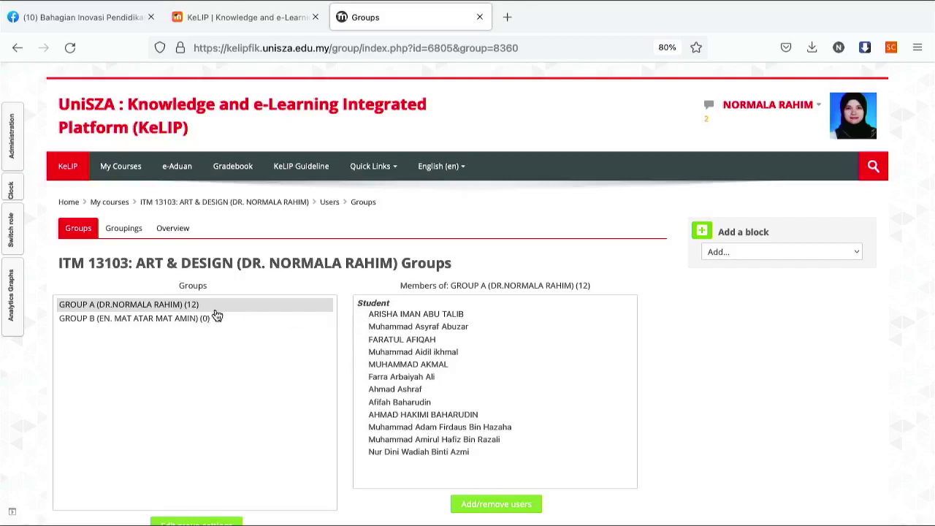
Select a block of 18 potential members and add them to GROUP B.
left_click(158, 320)
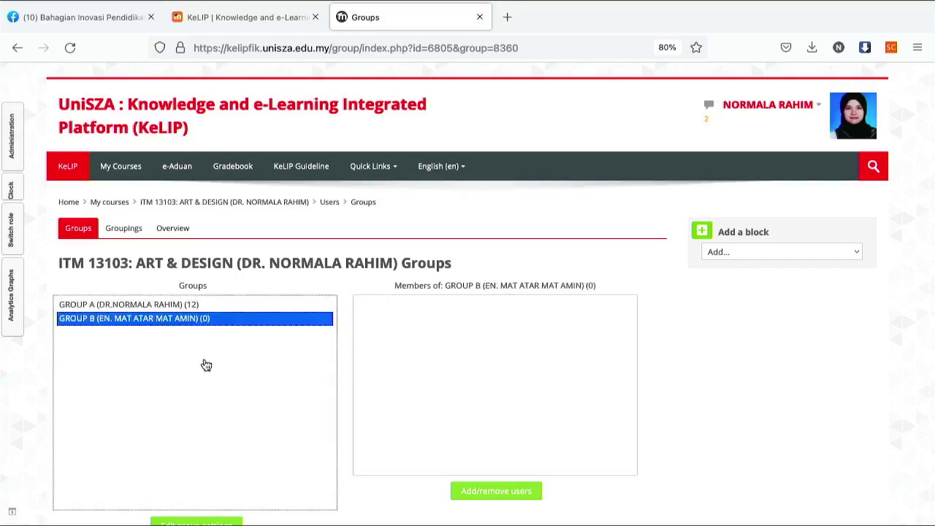
scroll(208, 366, "down", 2)
left_click(486, 426)
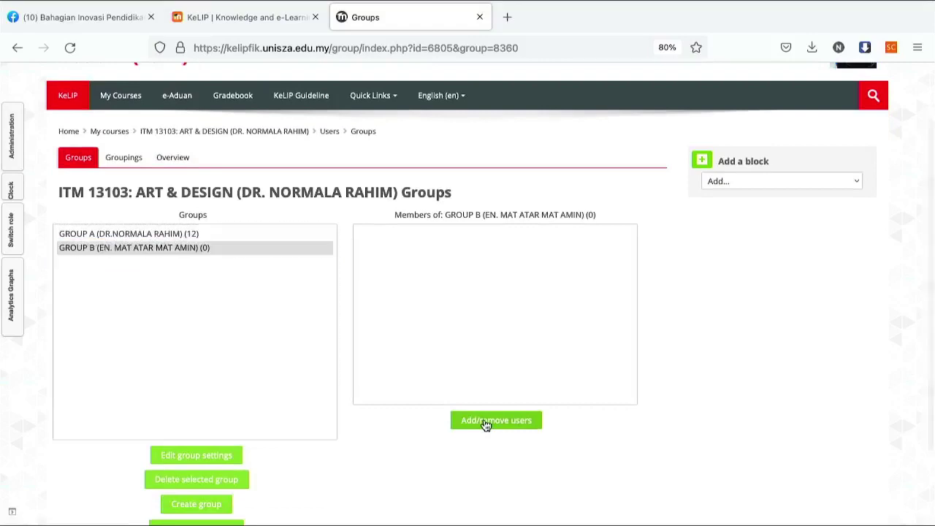
scroll(577, 345, "down", 3)
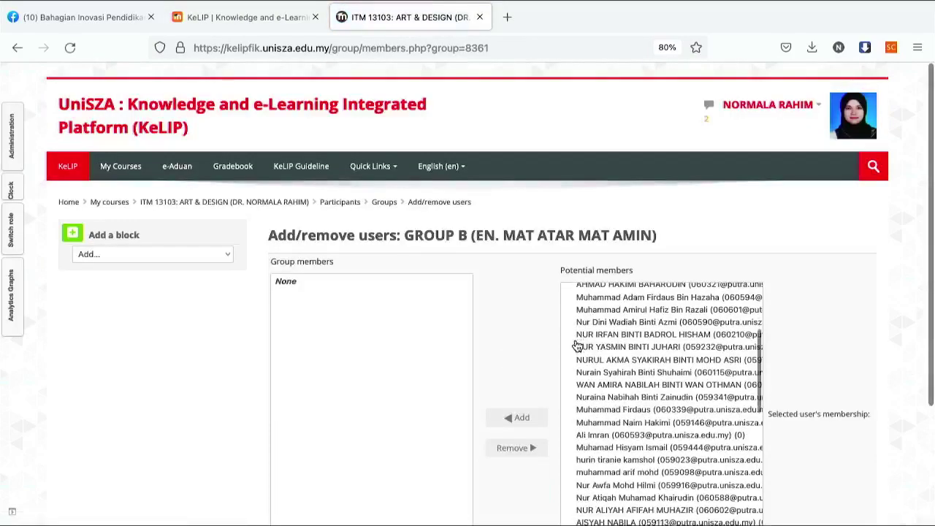
left_click(612, 336)
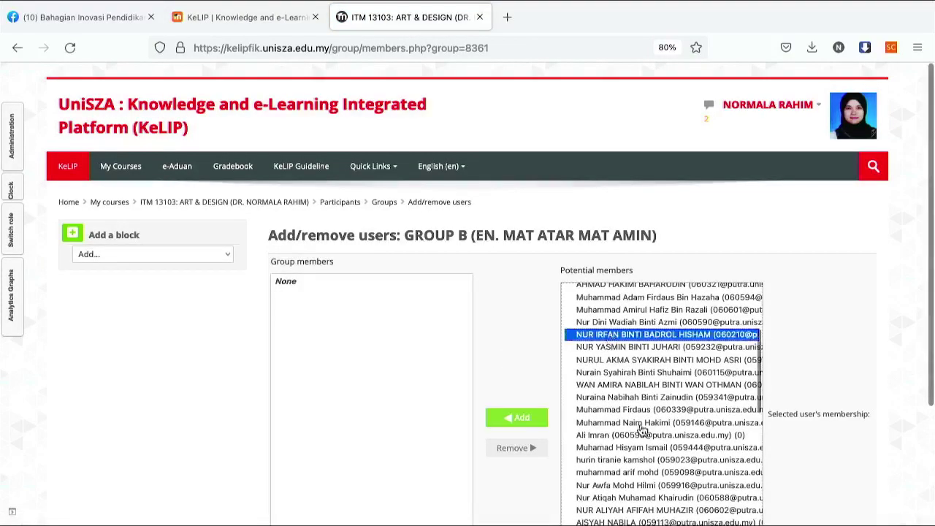
scroll(642, 429, "down", 4)
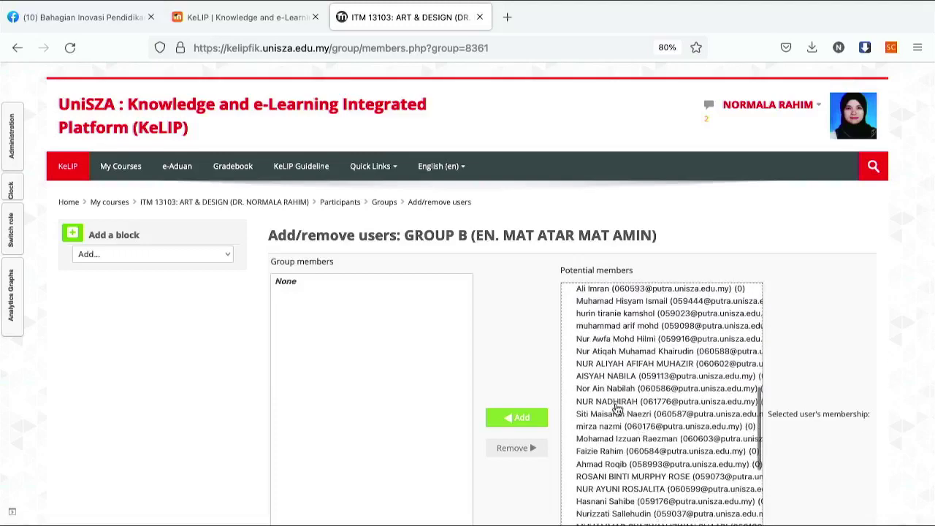
left_click(616, 404, "shift")
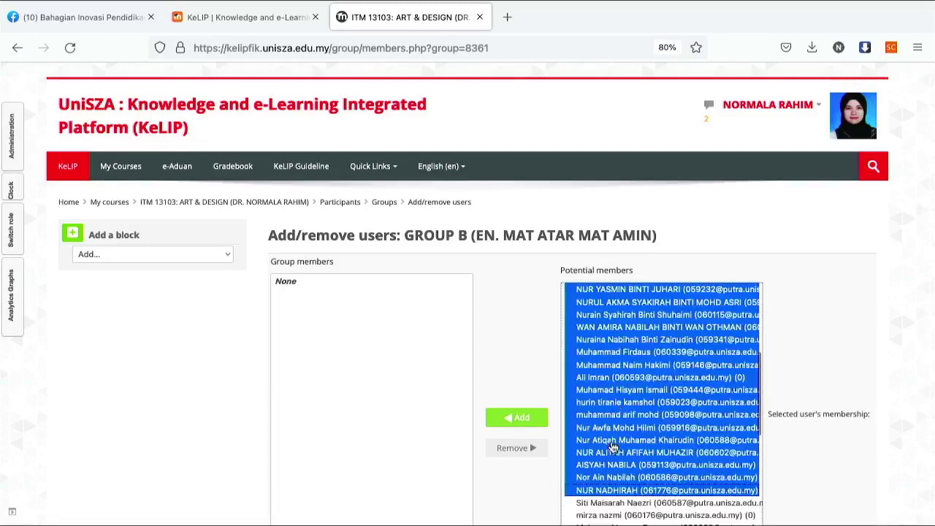
scroll(614, 444, "down", 2)
left_click(518, 424)
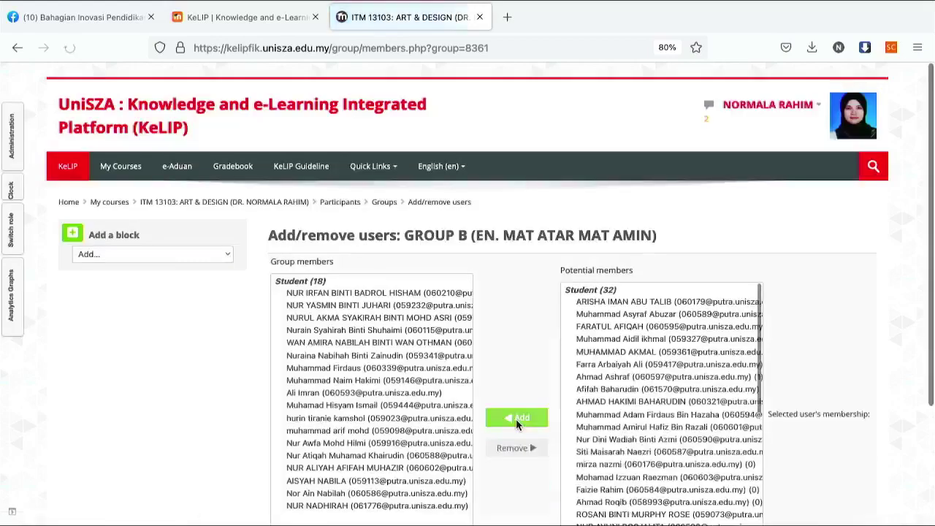
scroll(517, 424, "down", 2)
Review the groups overview showing GROUP A with 12 and GROUP B with 18 students, then go to the ITM 13103 course page.
left_click(325, 449)
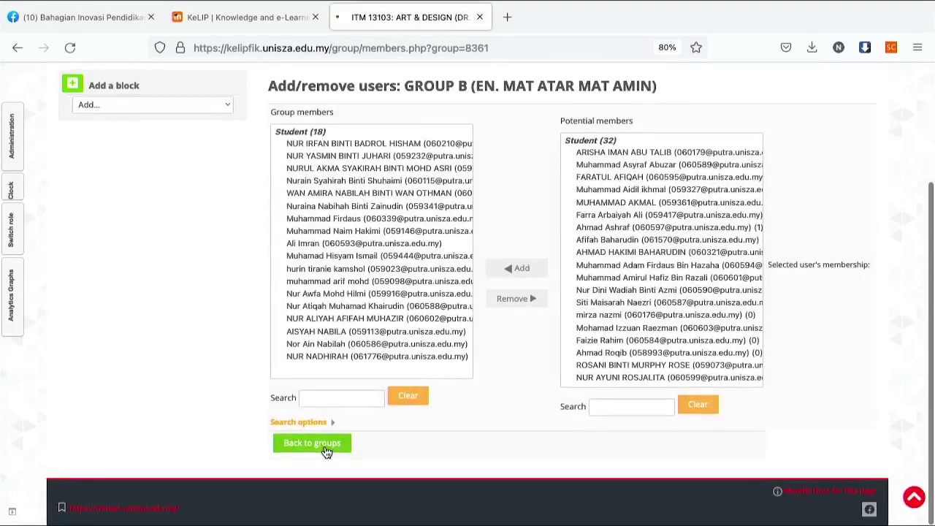
scroll(327, 453, "down", 4)
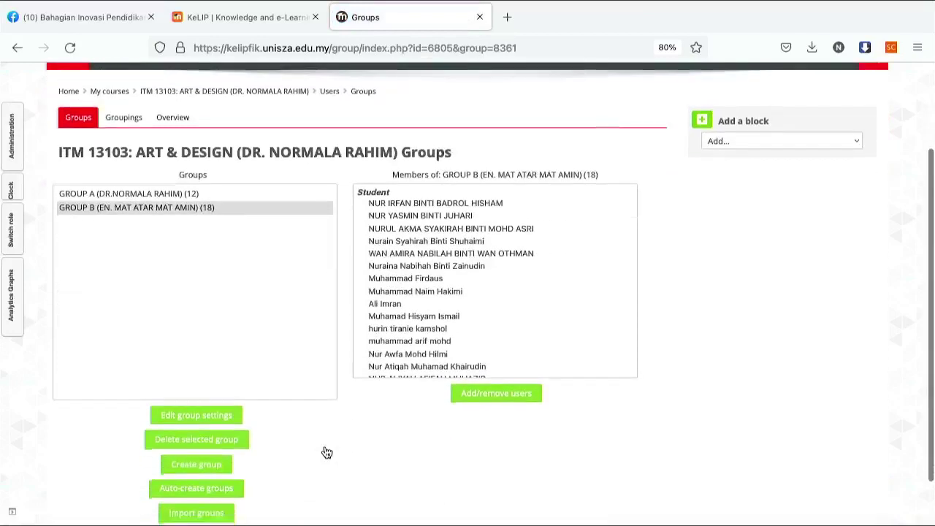
scroll(326, 453, "up", 1)
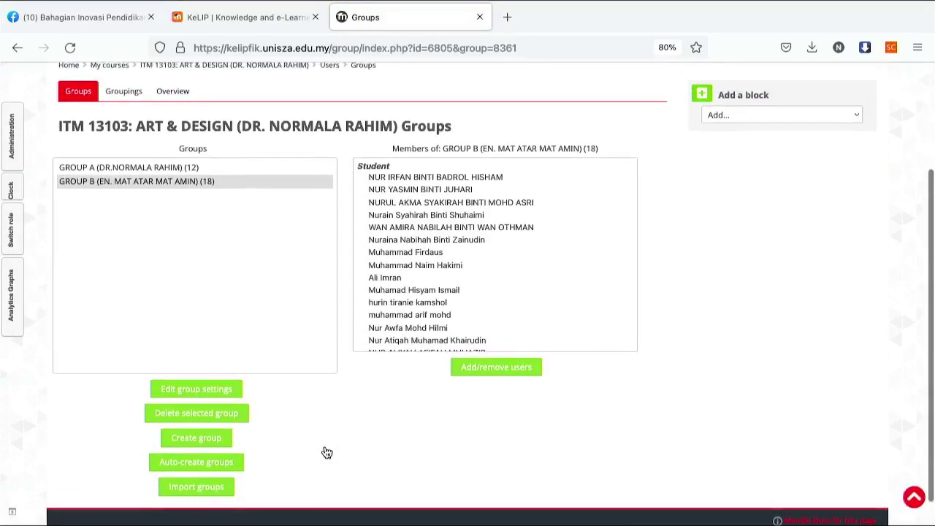
scroll(327, 453, "up", 1)
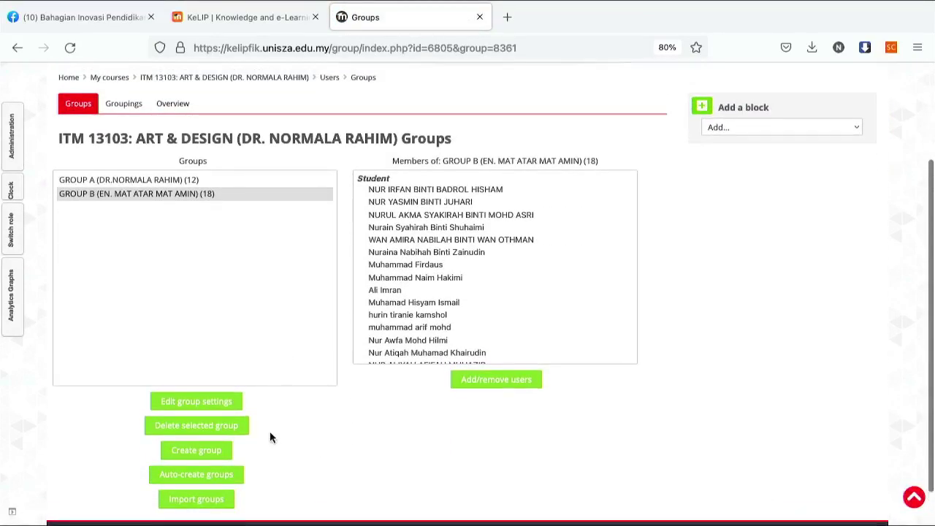
scroll(268, 431, "up", 1)
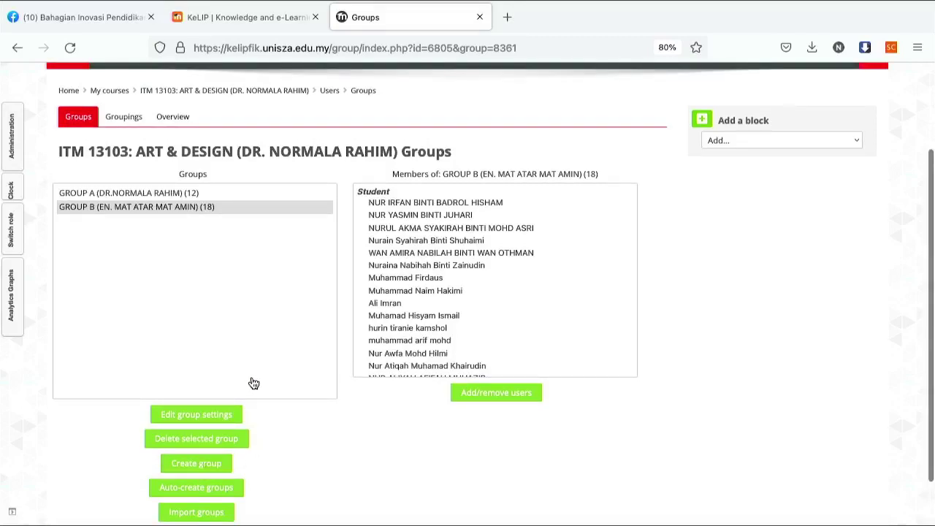
scroll(252, 376, "up", 2)
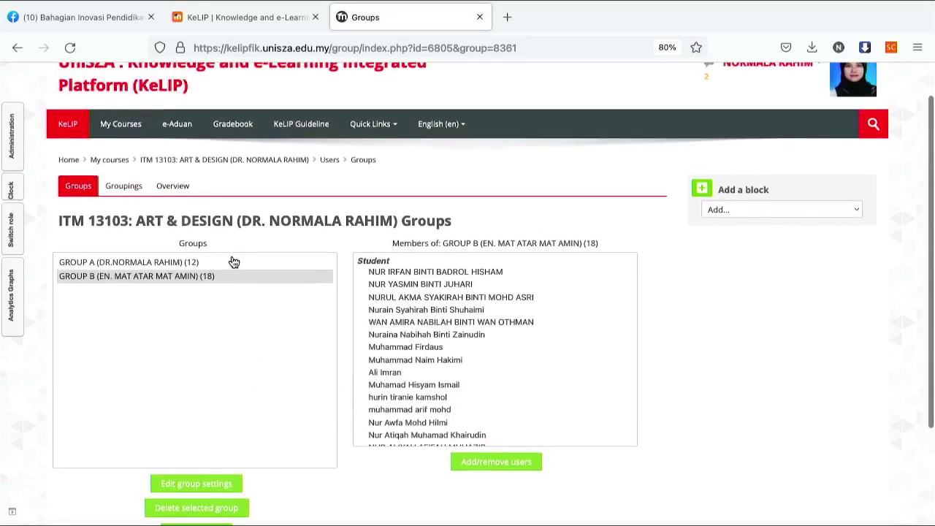
left_click(216, 162)
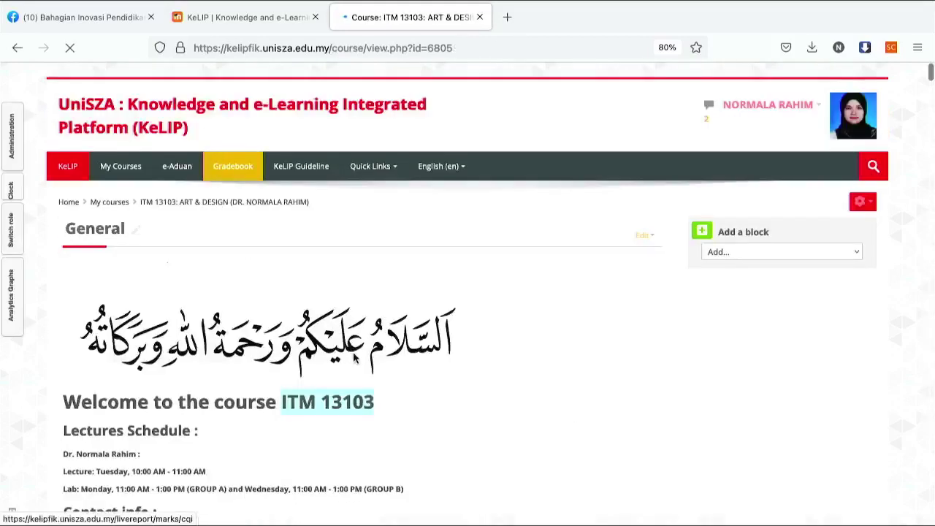
Scroll to the Attendance ITM13103 activity in the General section and bring up its editing options.
scroll(353, 353, "down", 5)
scroll(353, 358, "down", 6)
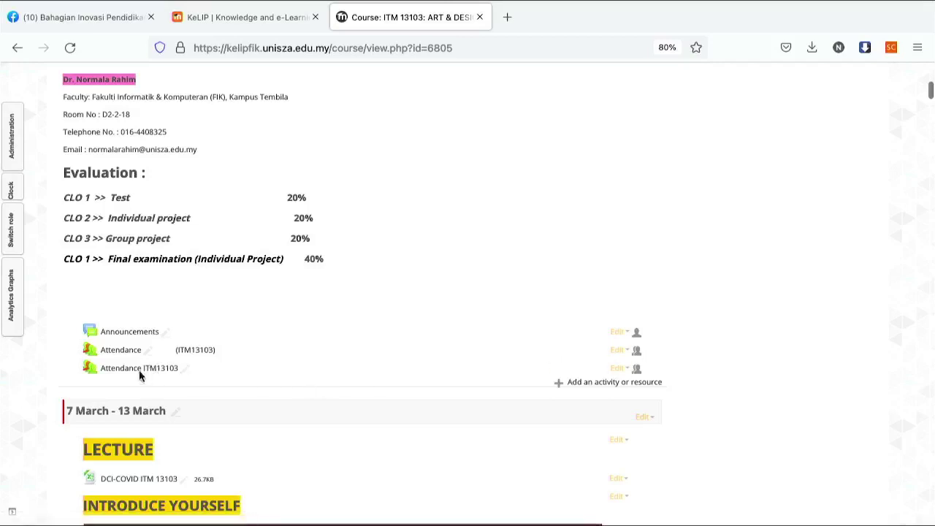
left_click(628, 373)
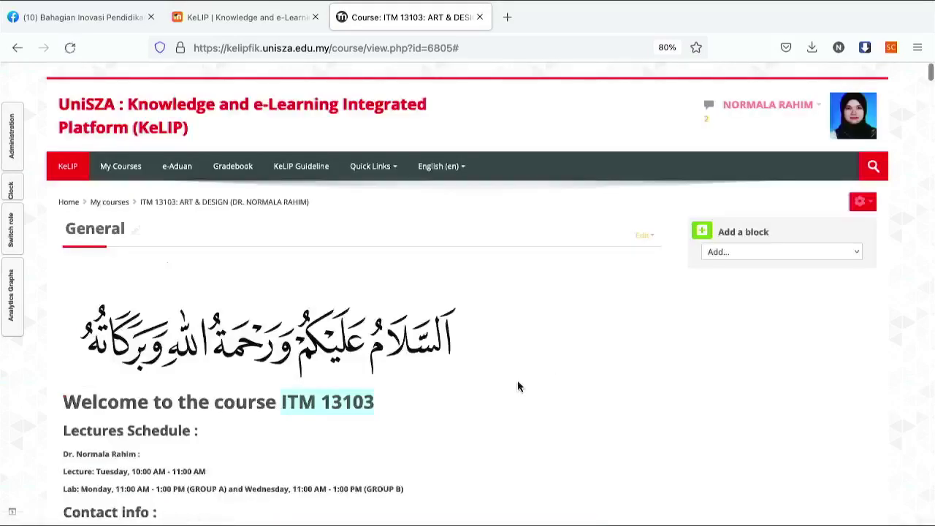
scroll(518, 386, "down", 7)
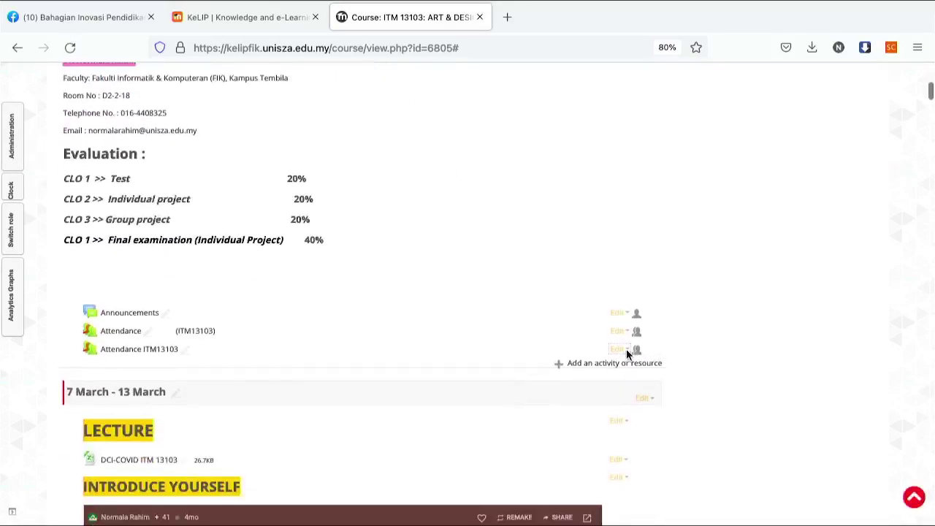
In Attendance ITM13103's settings, set Common module settings' Group mode to Visible groups.
scroll(627, 354, "up", 1)
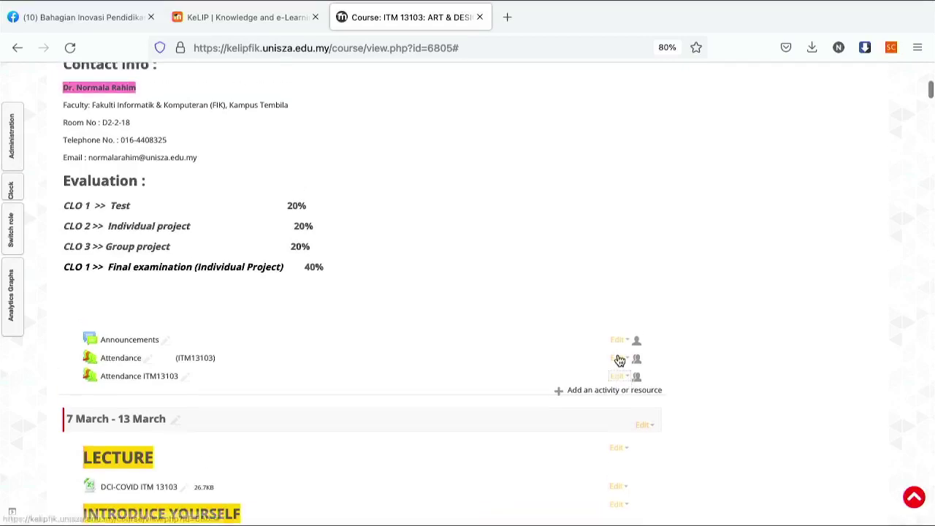
left_click(627, 380)
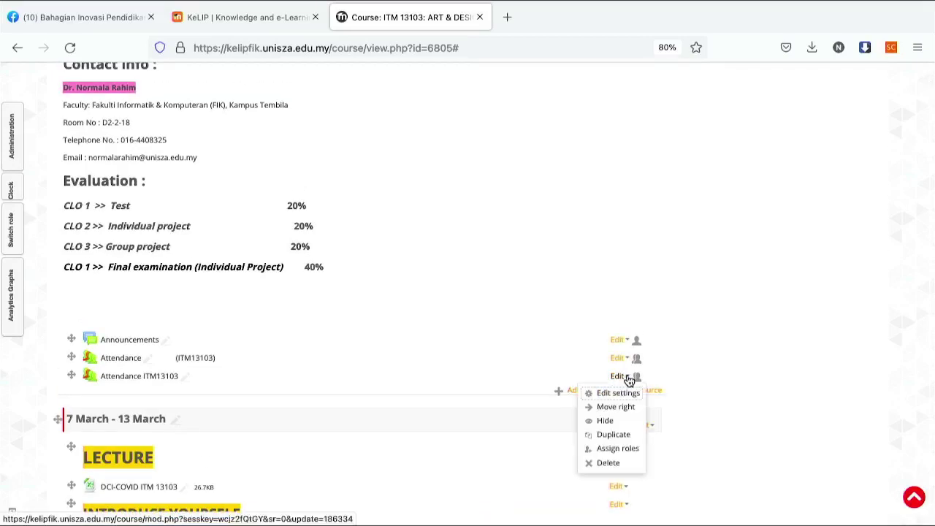
left_click(612, 395)
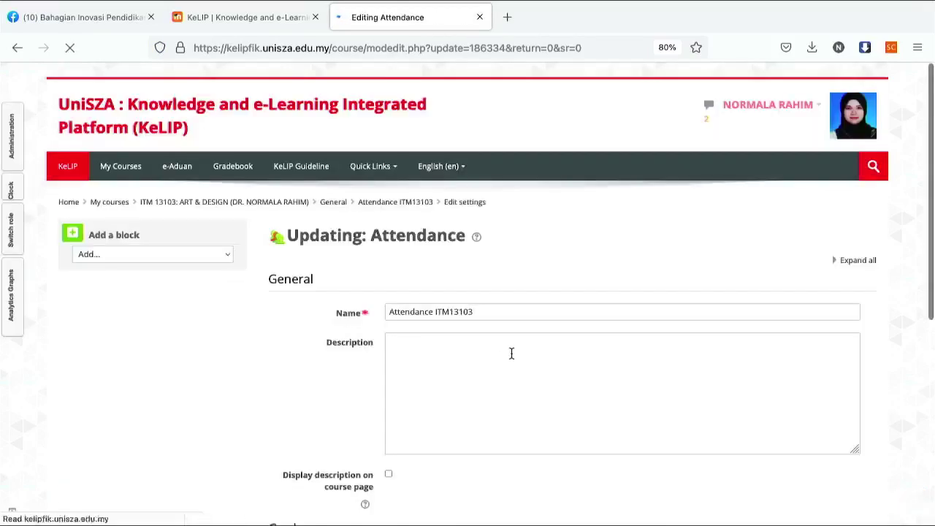
scroll(511, 353, "down", 6)
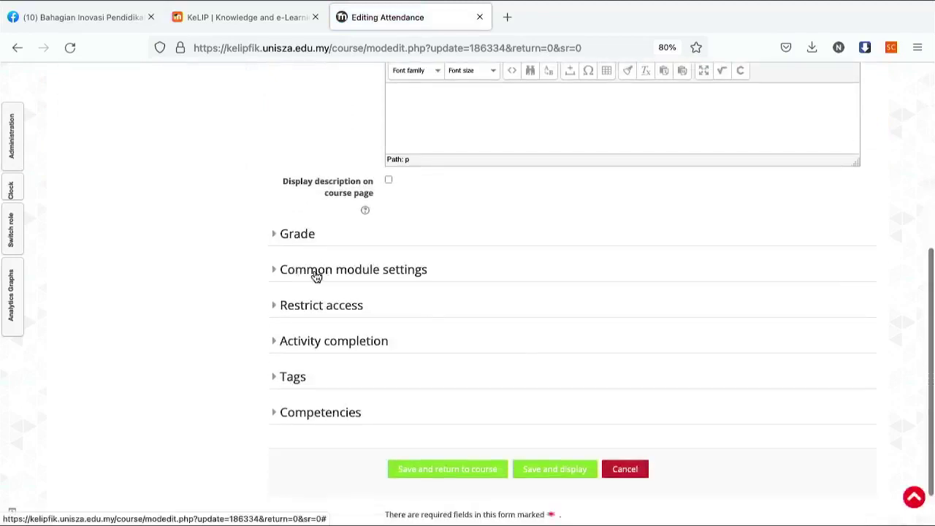
scroll(440, 247, "up", 4)
scroll(440, 247, "down", 2)
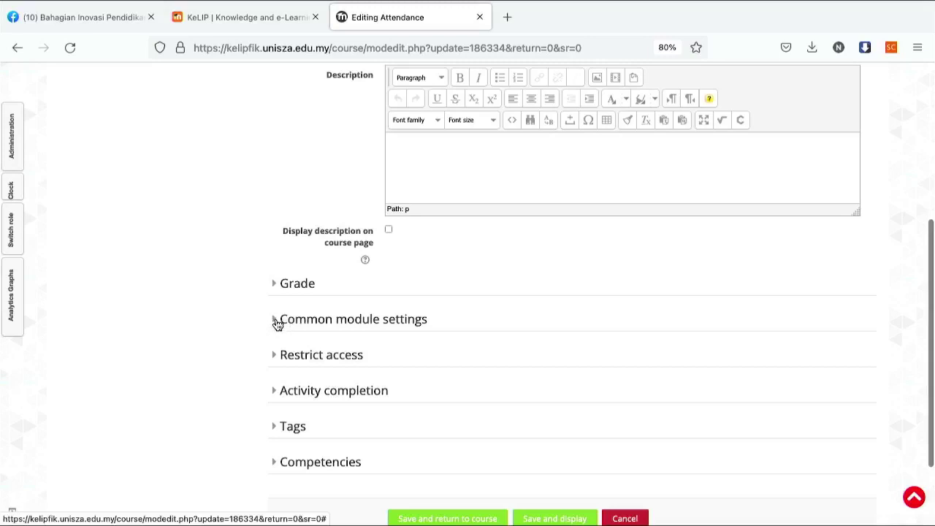
left_click(276, 324)
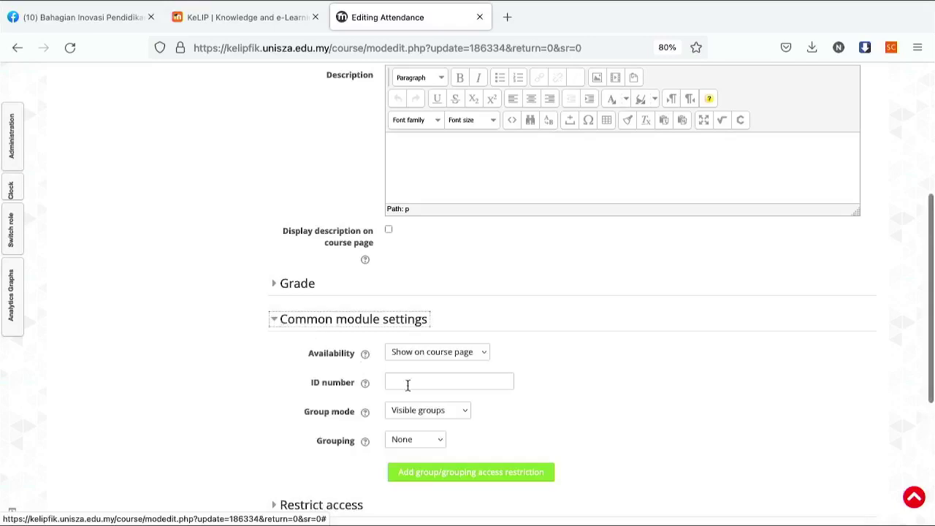
scroll(402, 382, "down", 1)
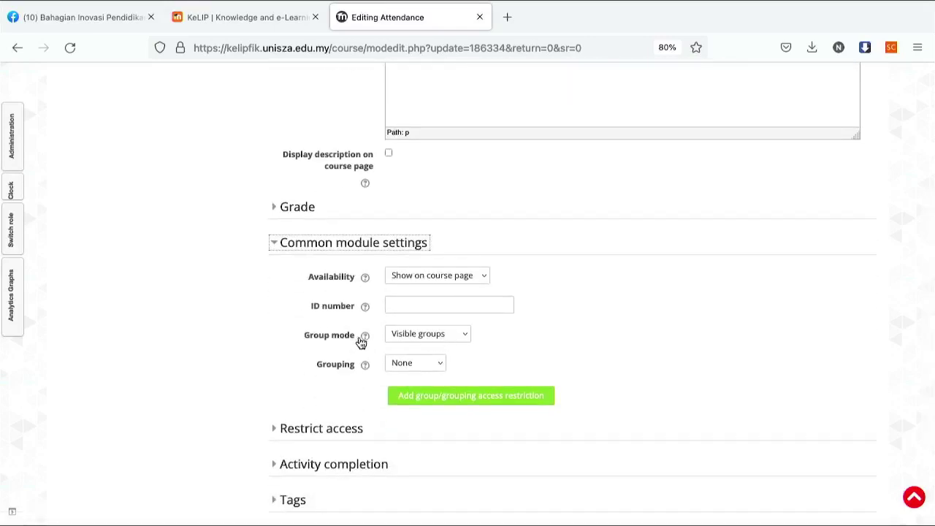
left_click(436, 338)
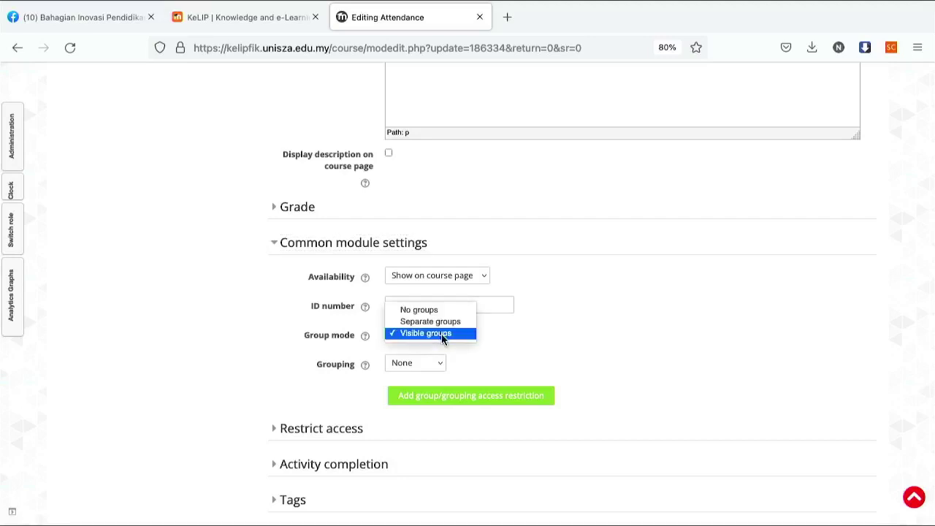
left_click(442, 337)
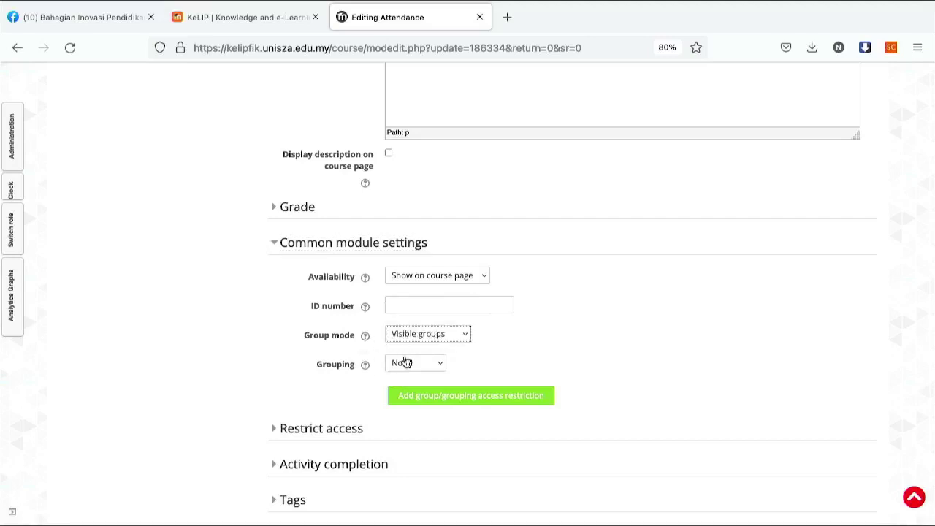
scroll(404, 360, "down", 3)
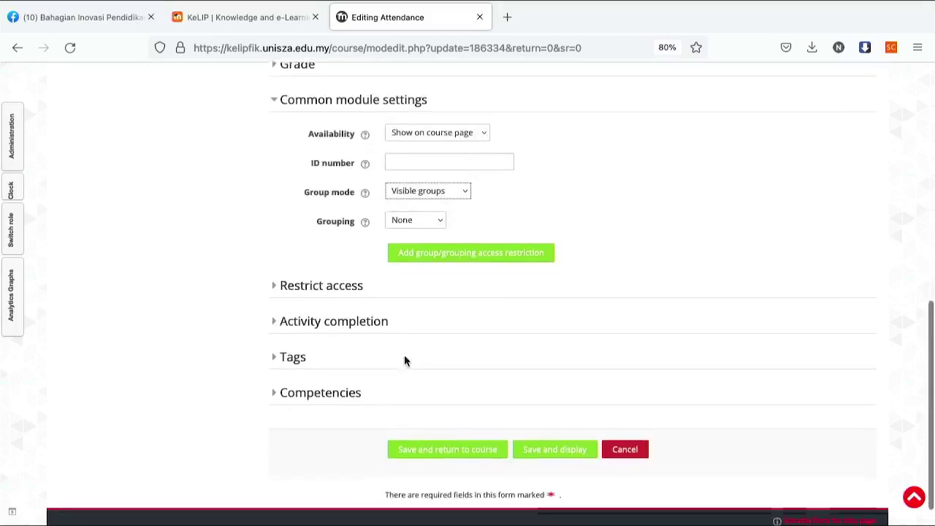
Save the attendance settings, return to the course, and open the Attendance ITM13103 report.
left_click(446, 452)
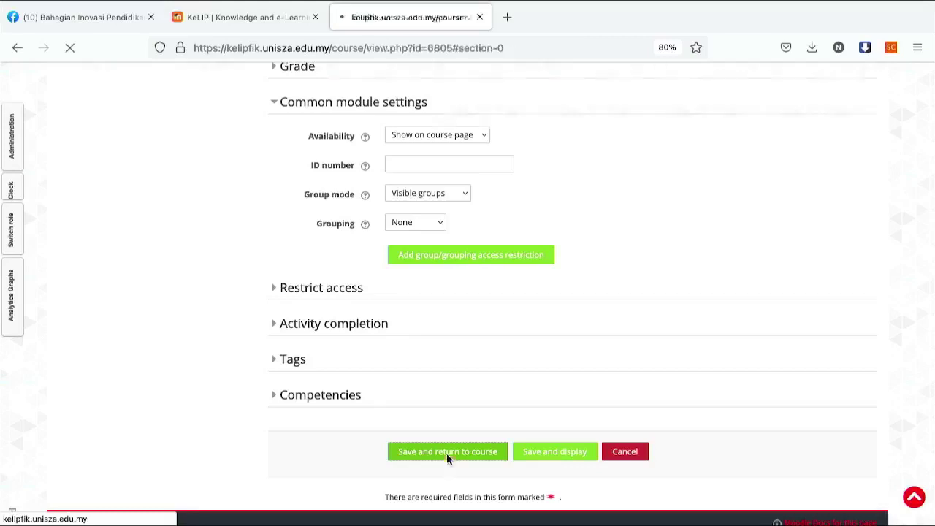
scroll(448, 459, "down", 4)
scroll(448, 459, "down", 3)
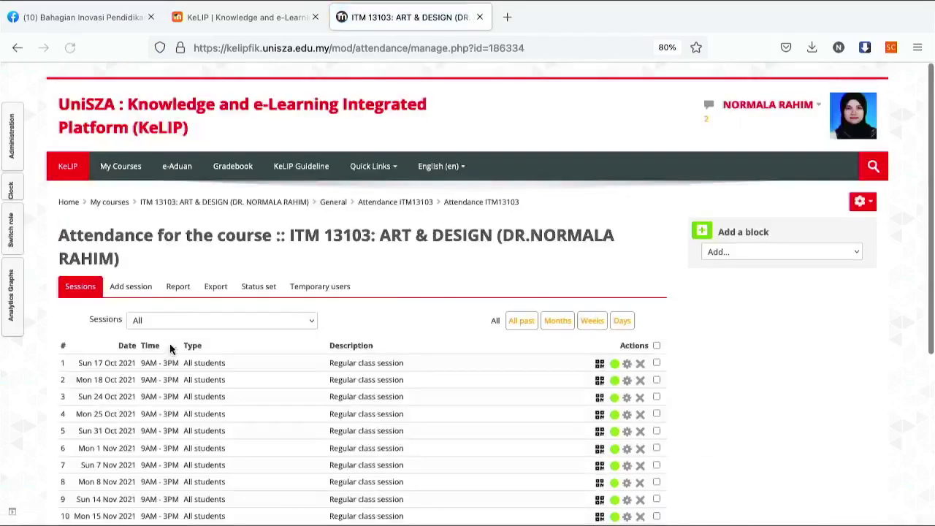
scroll(201, 337, "down", 1)
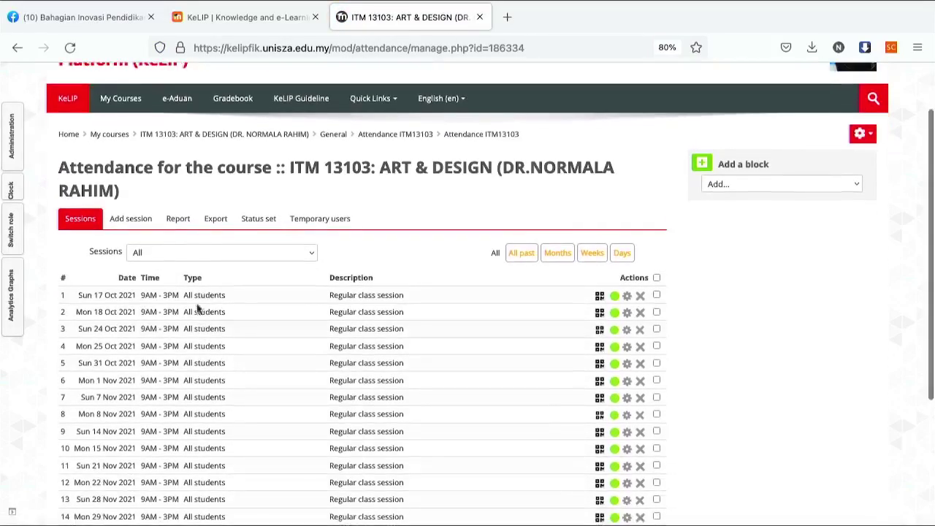
left_click(182, 227)
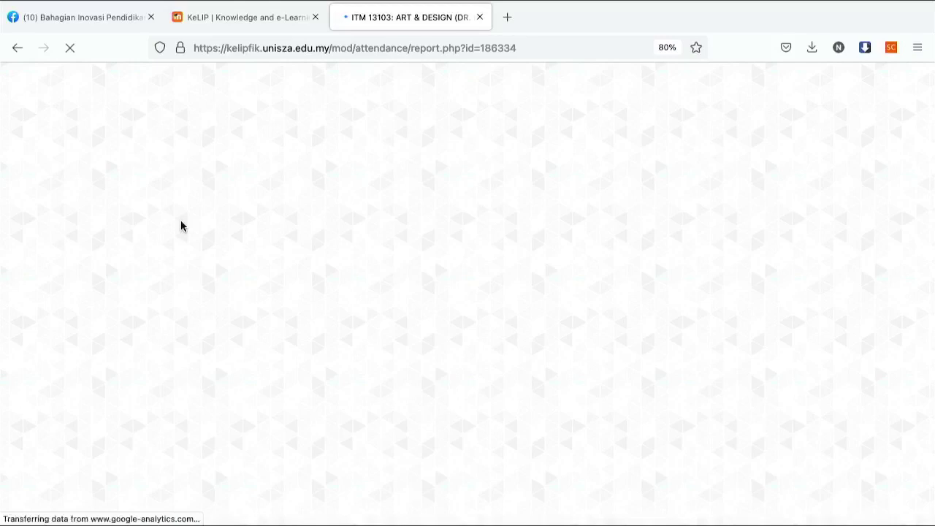
Filter the attendance report to show only GROUP A's students.
scroll(226, 308, "down", 1)
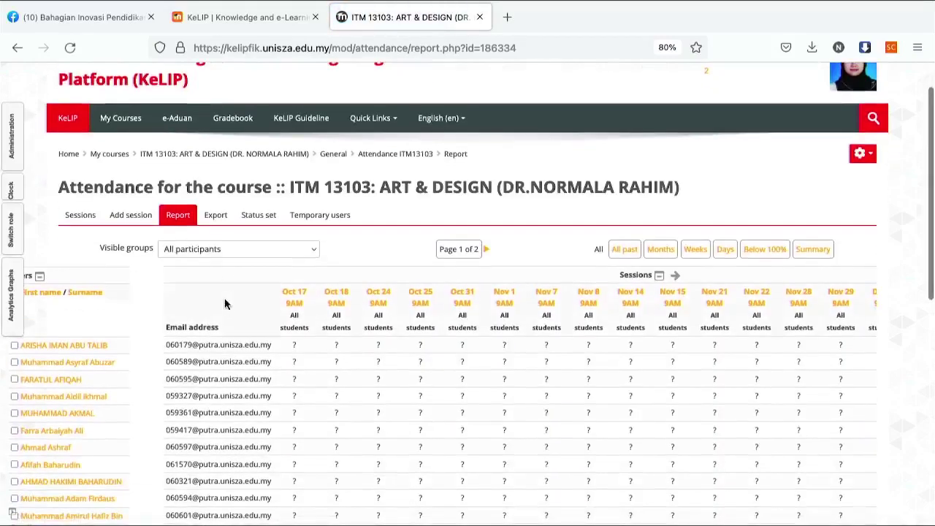
left_click(224, 251)
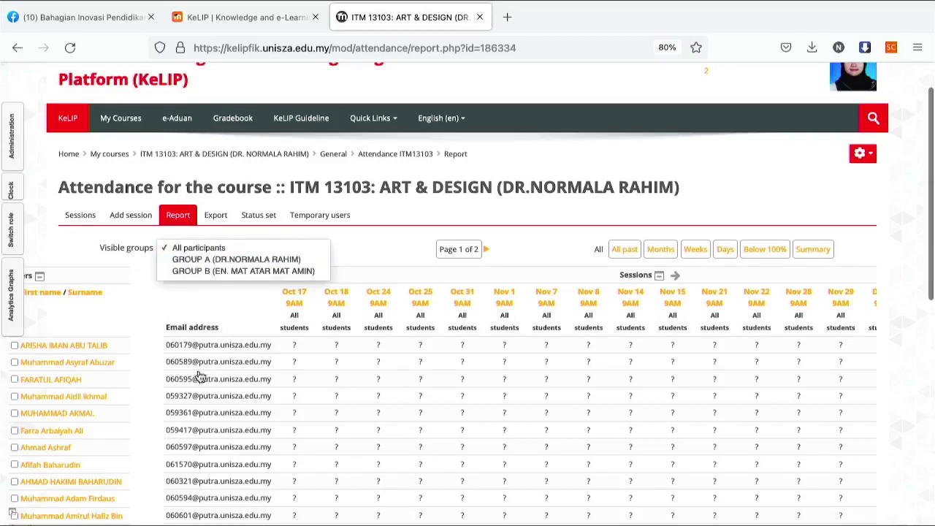
scroll(200, 376, "down", 2)
left_click(196, 181)
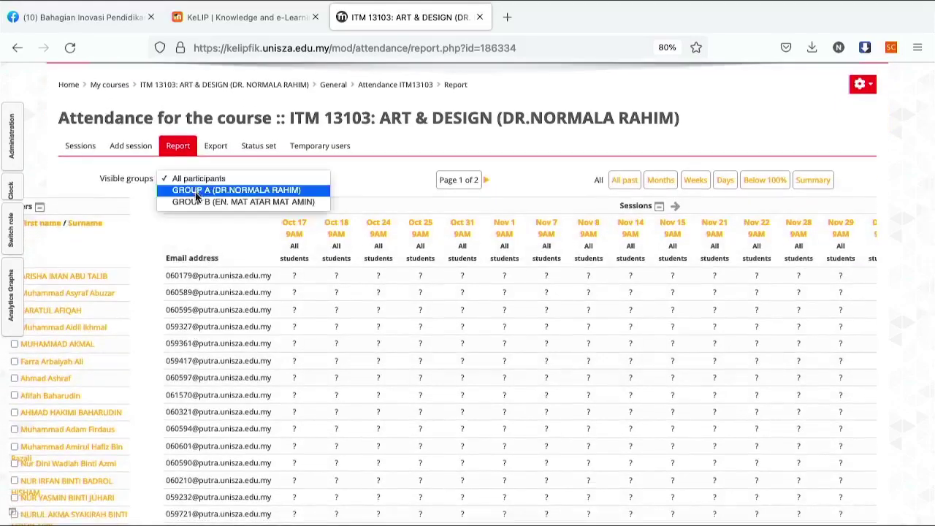
left_click(197, 190)
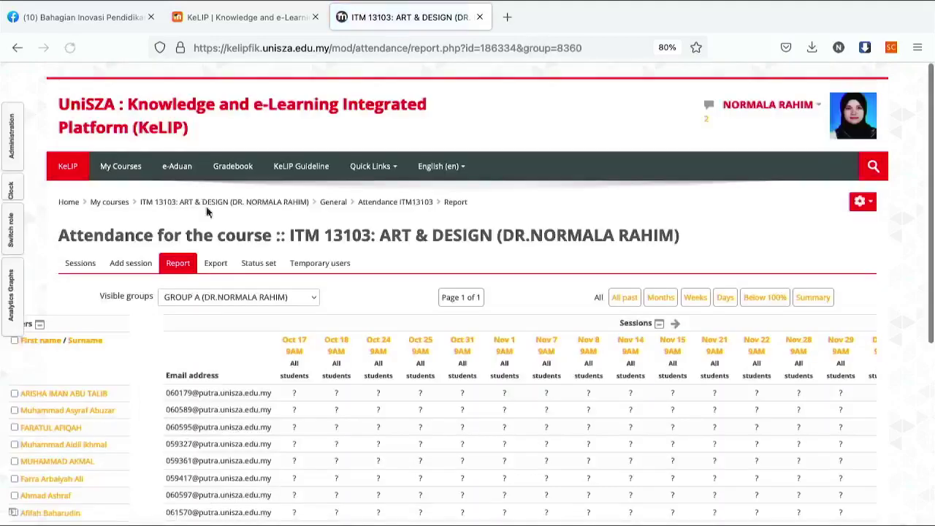
scroll(277, 363, "down", 4)
scroll(277, 363, "down", 1)
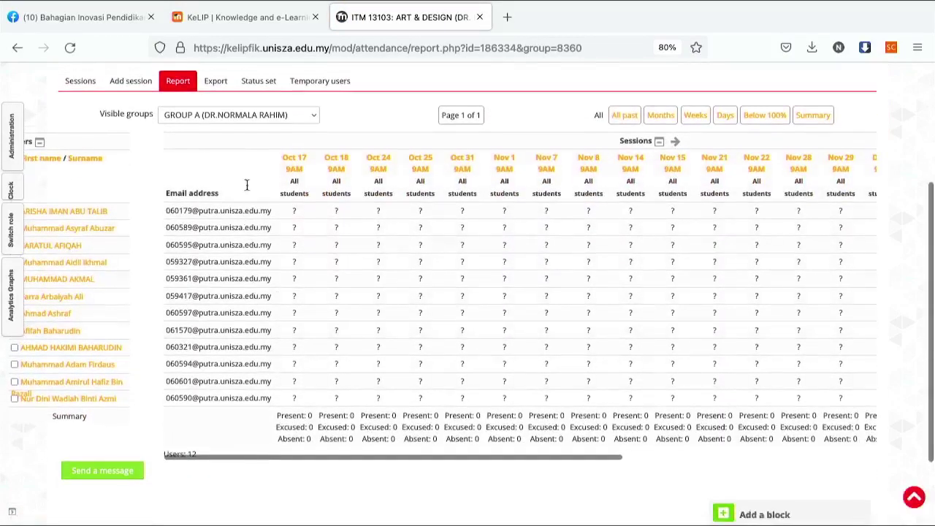
Switch the report filter to GROUP B and scroll across its sessions from Oct 17 to Dec 13.
left_click(243, 116)
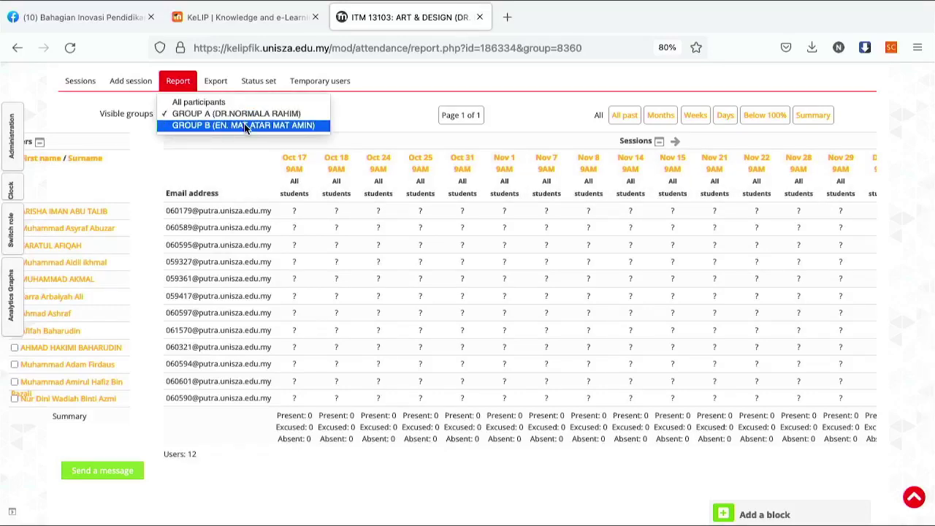
left_click(245, 125)
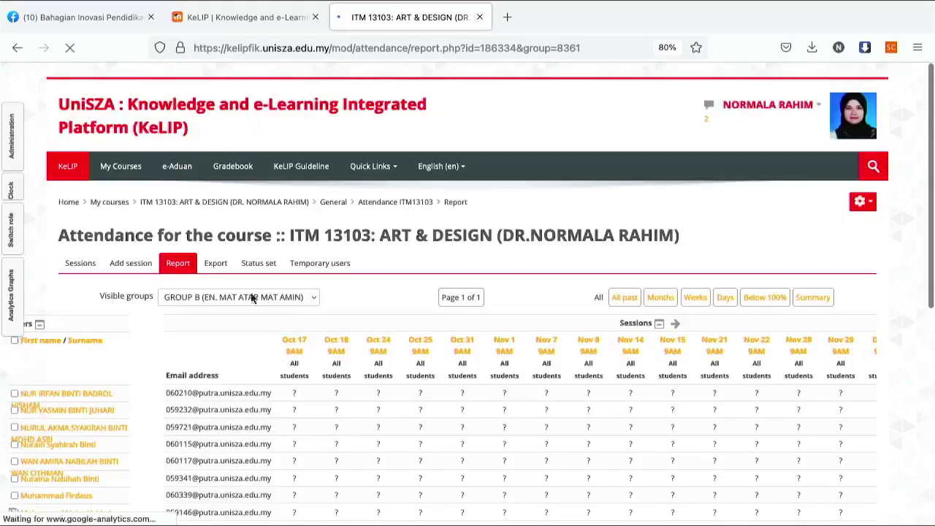
scroll(257, 377, "down", 5)
scroll(259, 376, "up", 1)
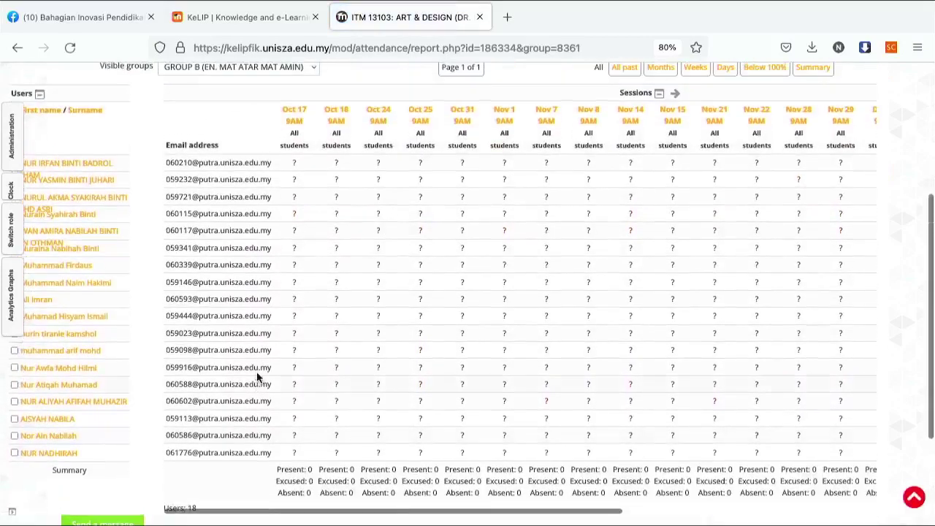
scroll(378, 355, "right", 5)
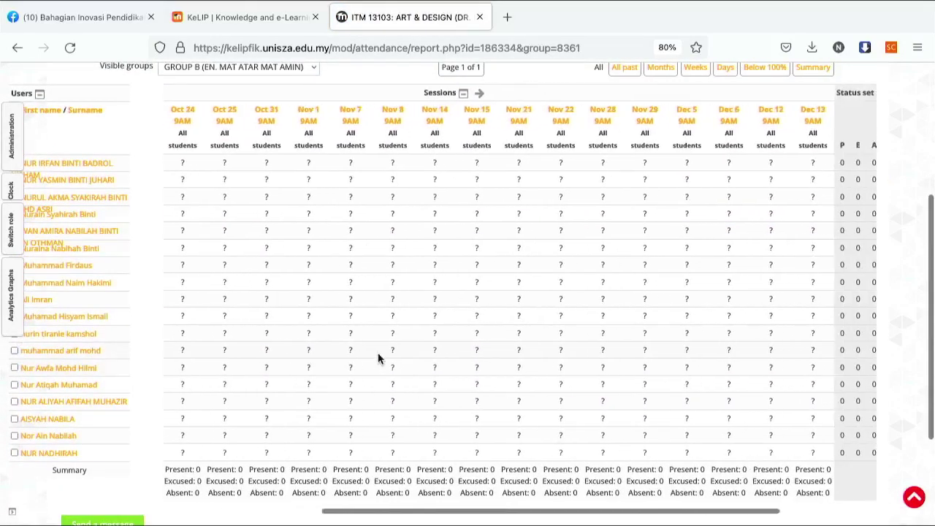
scroll(378, 353, "right", 1)
scroll(378, 353, "up", 2)
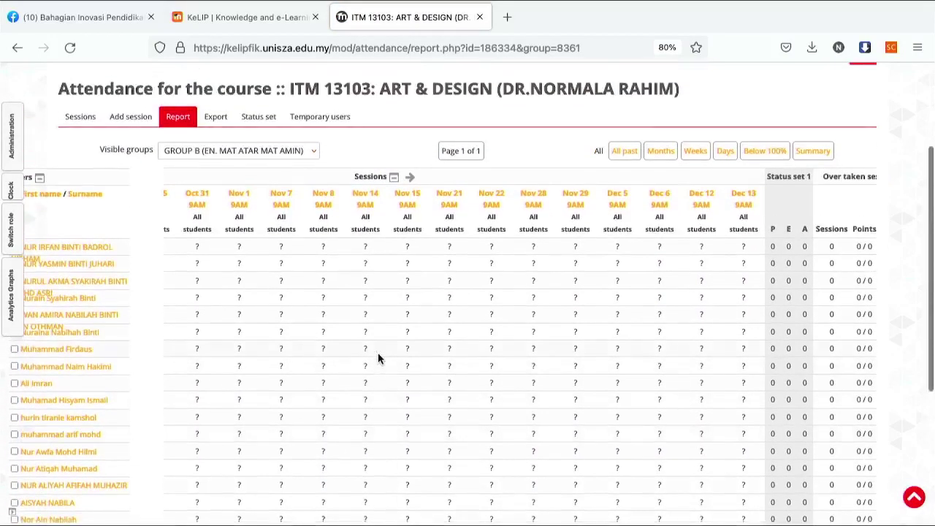
scroll(250, 152, "up", 1)
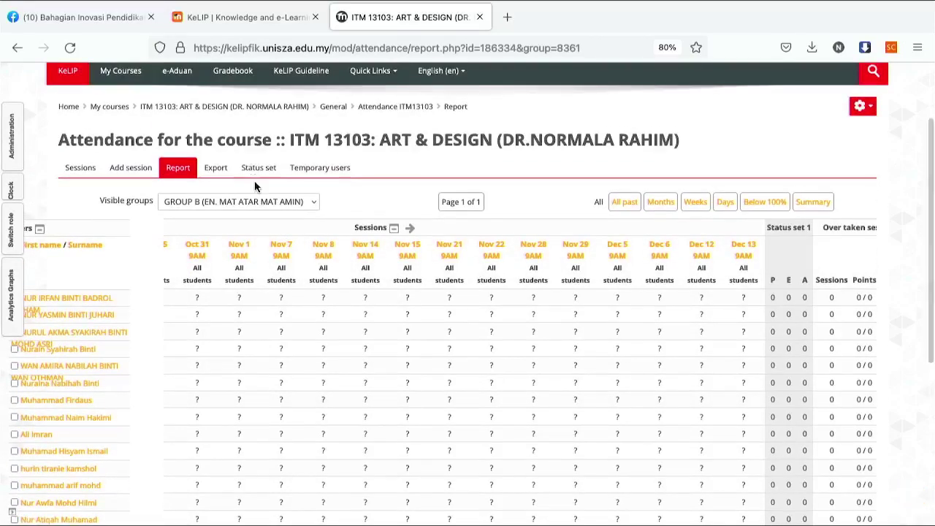
scroll(254, 180, "up", 1)
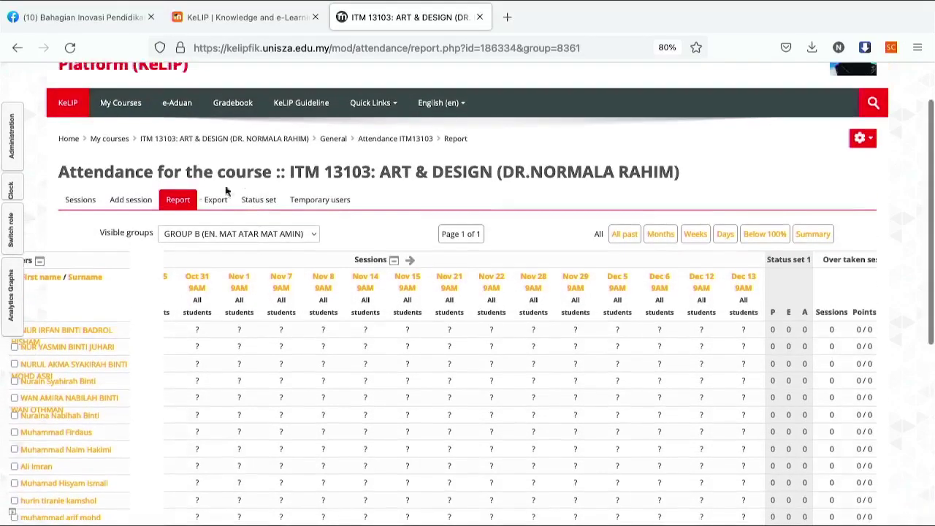
In the attendance status set, change the Present, Excused and Absent acronyms to PT, ED and AT, and save.
left_click(260, 205)
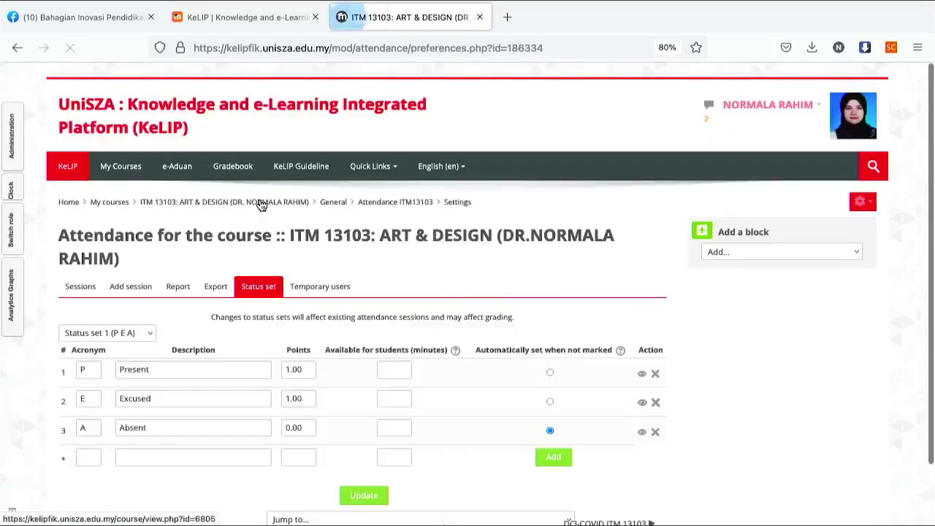
scroll(359, 314, "down", 2)
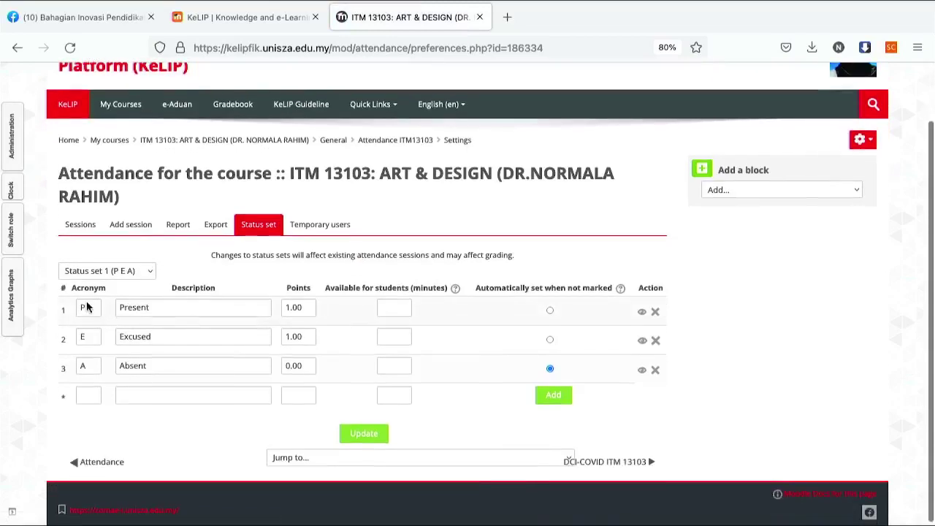
left_click(86, 310)
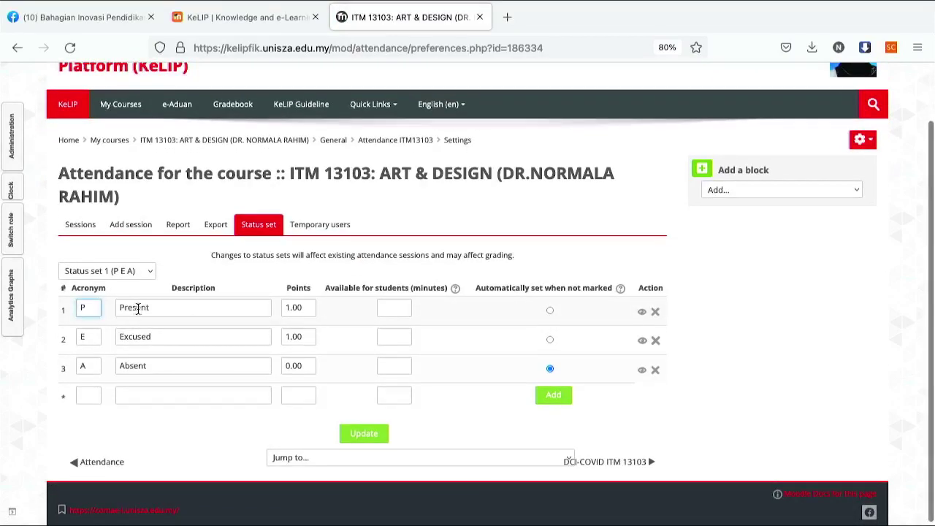
left_click_drag(152, 308, 103, 307)
left_click(90, 338)
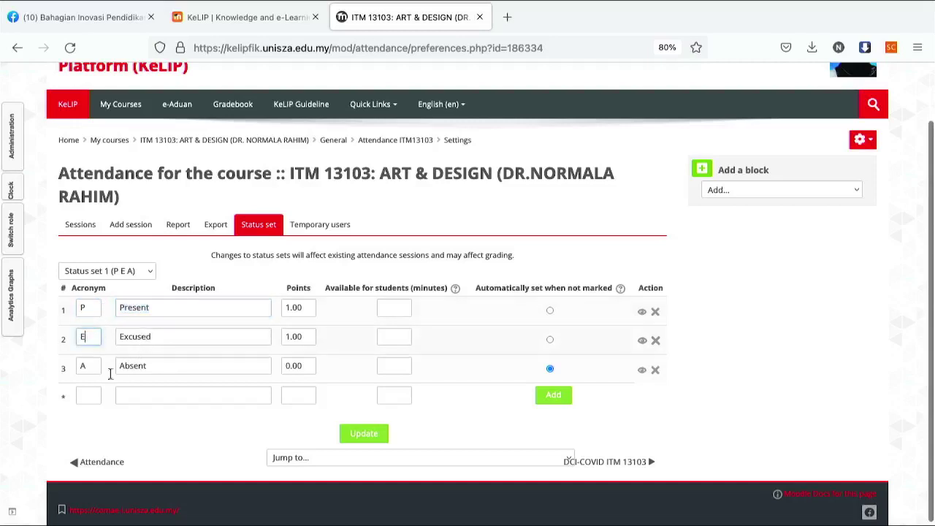
left_click(92, 308)
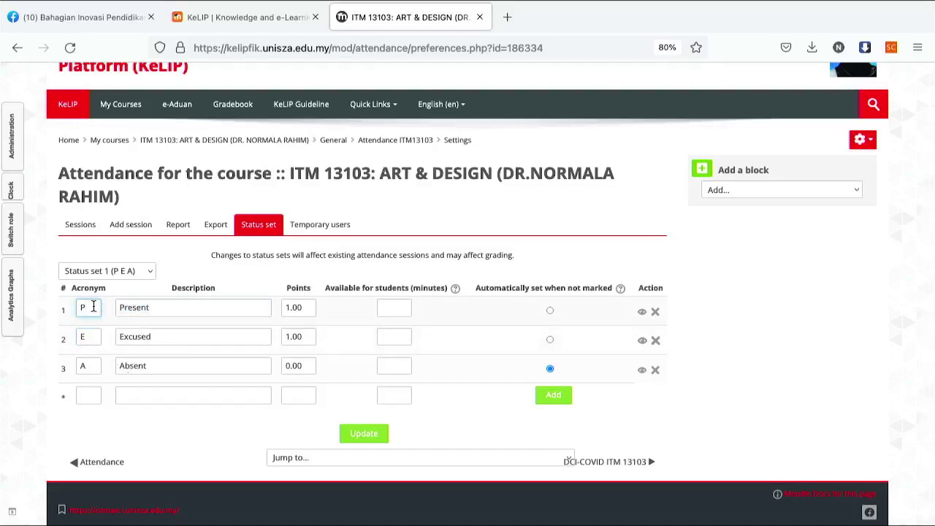
type("T")
left_click(89, 337)
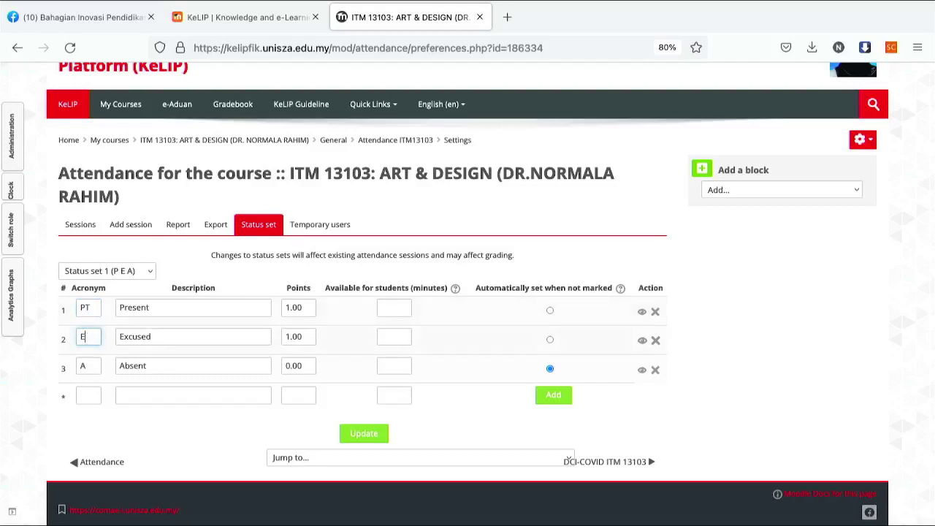
type("D")
left_click(88, 369)
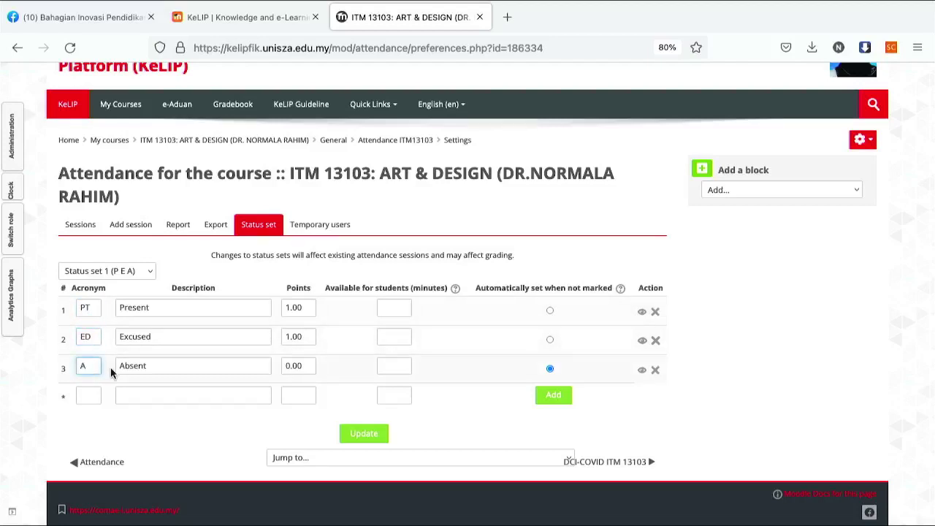
scroll(286, 358, "down", 1)
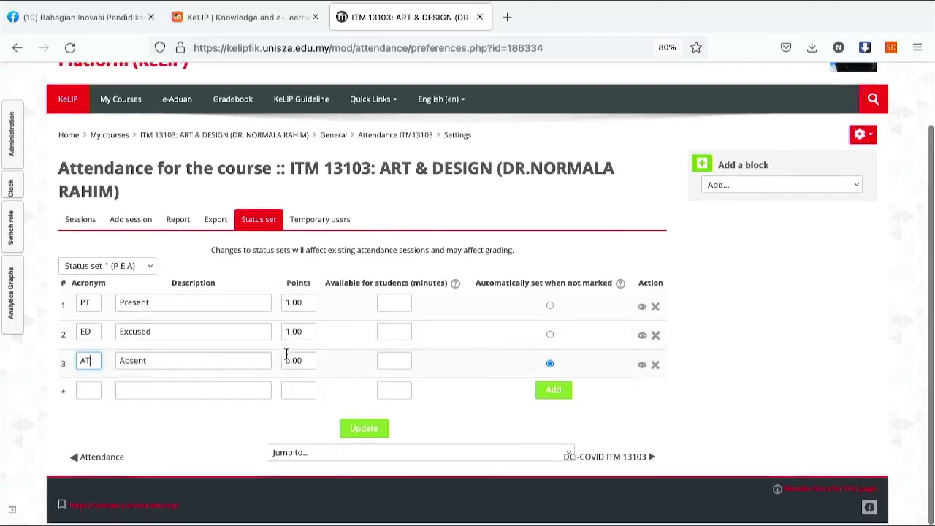
left_click(365, 434)
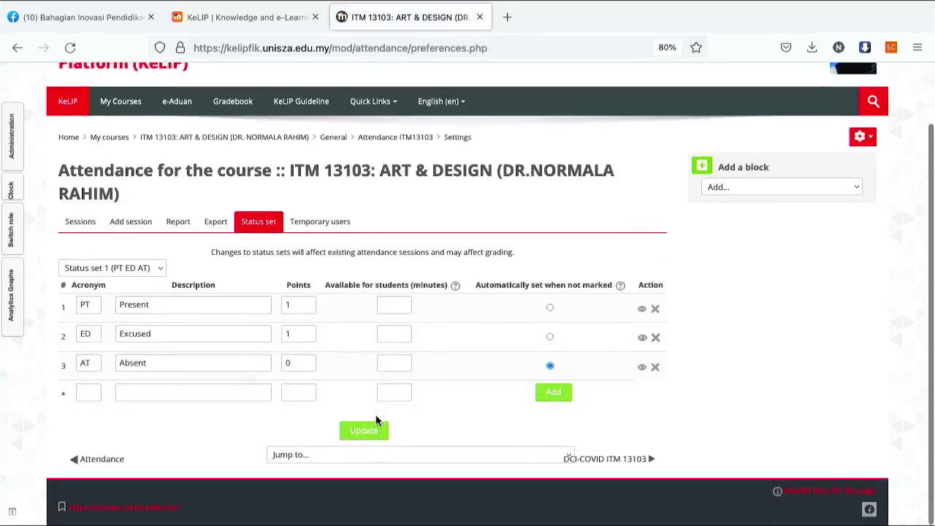
Return to the ITM 13103 course page and review its welcome, evaluation breakdown and Attendance activities.
left_click(223, 139)
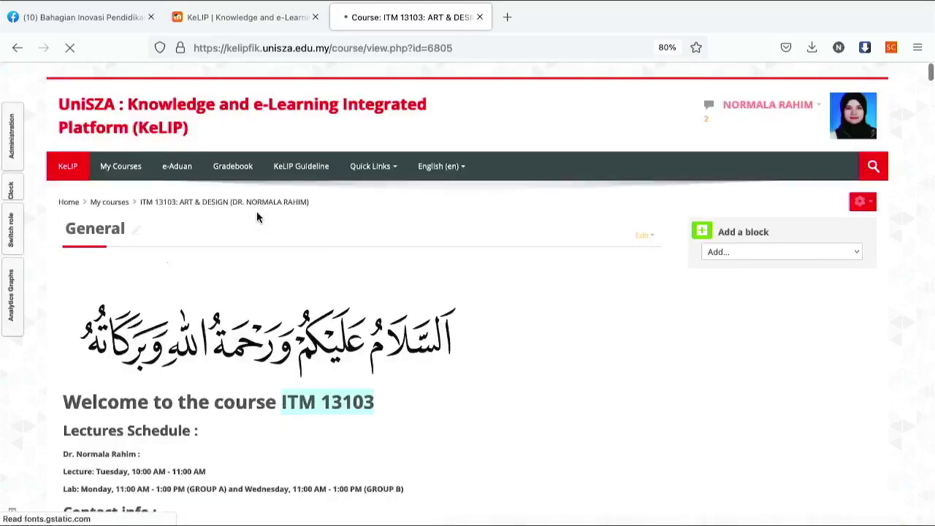
scroll(277, 304, "down", 5)
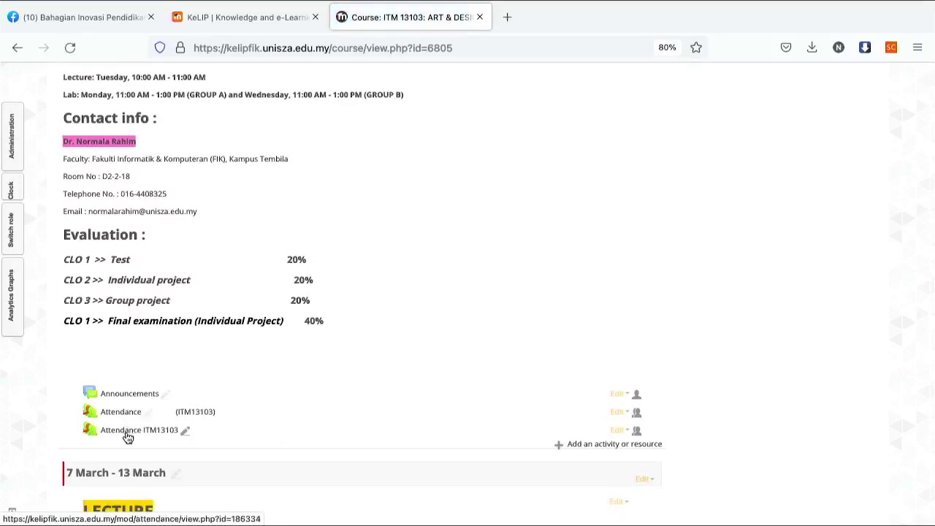
scroll(128, 437, "up", 1)
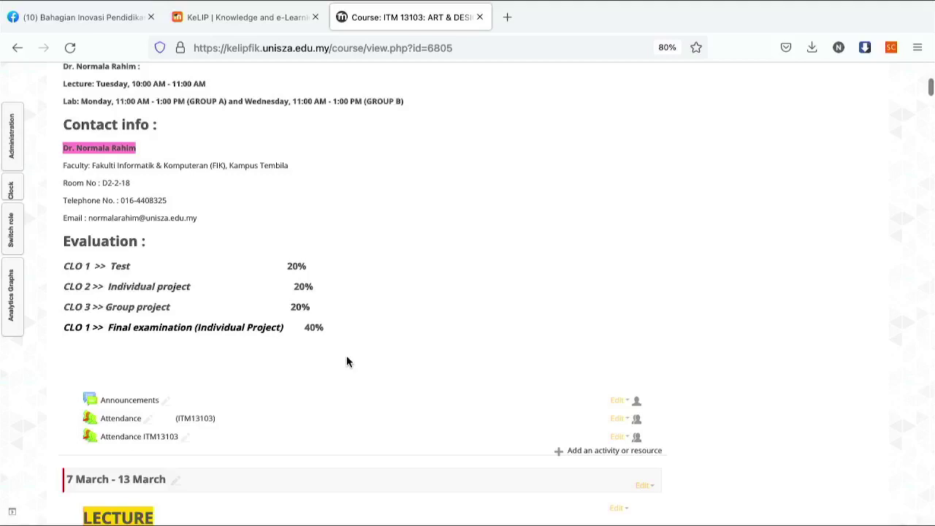
scroll(347, 360, "up", 2)
scroll(346, 361, "up", 2)
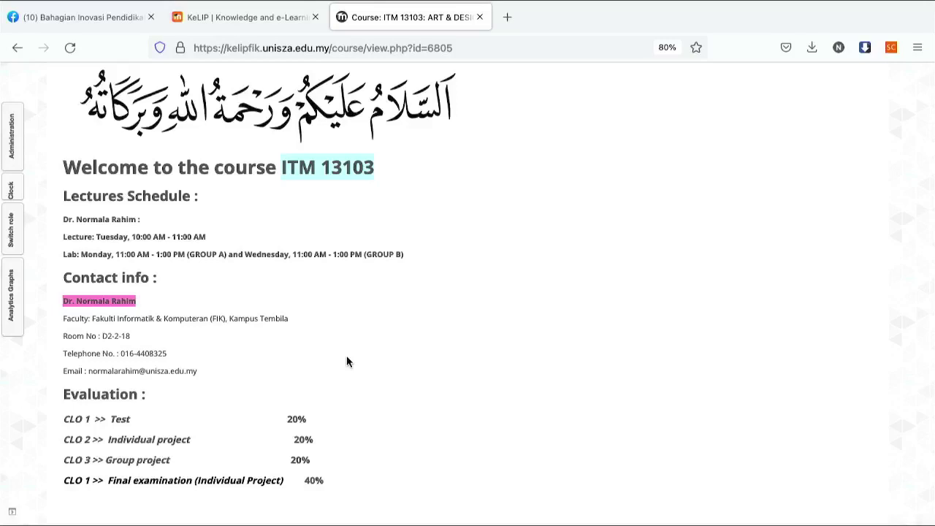
scroll(346, 361, "down", 2)
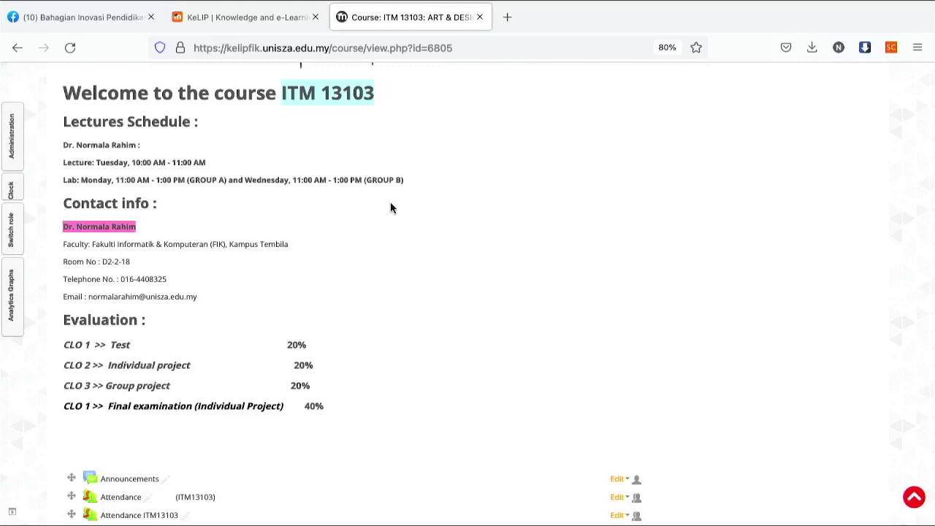
mouse_move(4, 201)
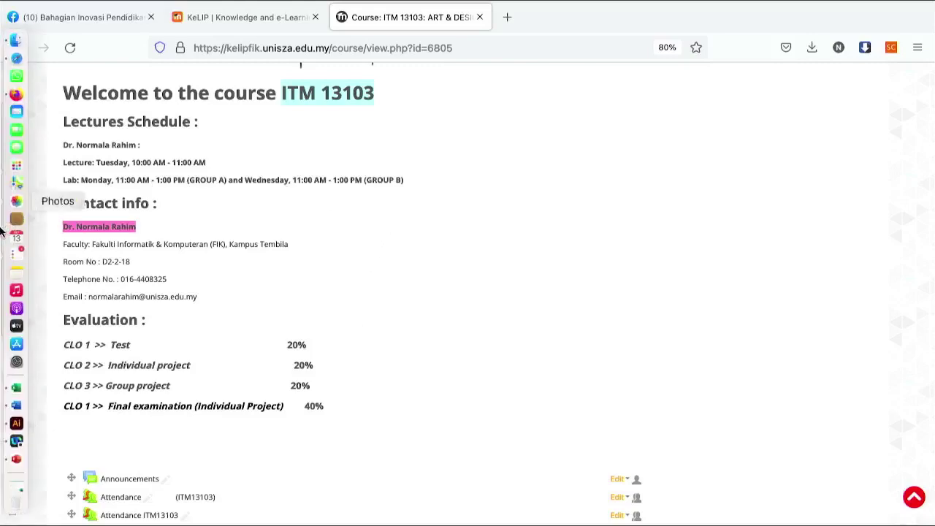